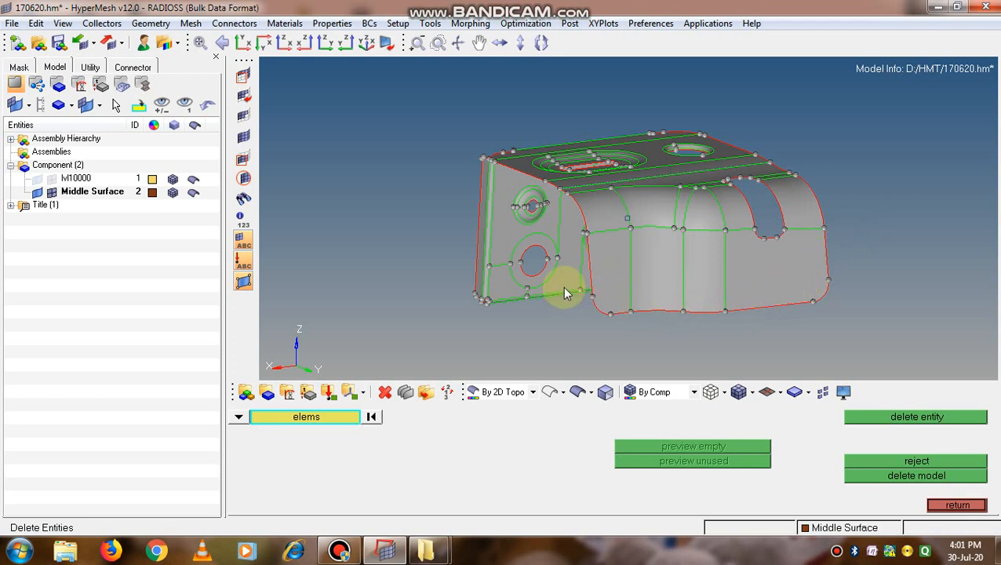
ctrl+drag(564, 290, 496, 217)
ctrl+scroll(648, 303, up, 2)
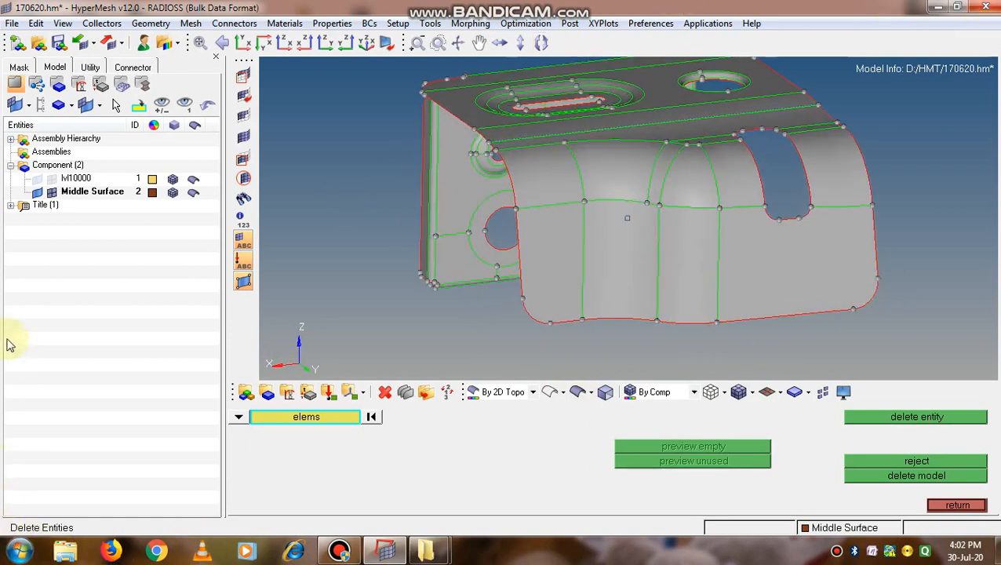
click(53, 193)
click(53, 193)
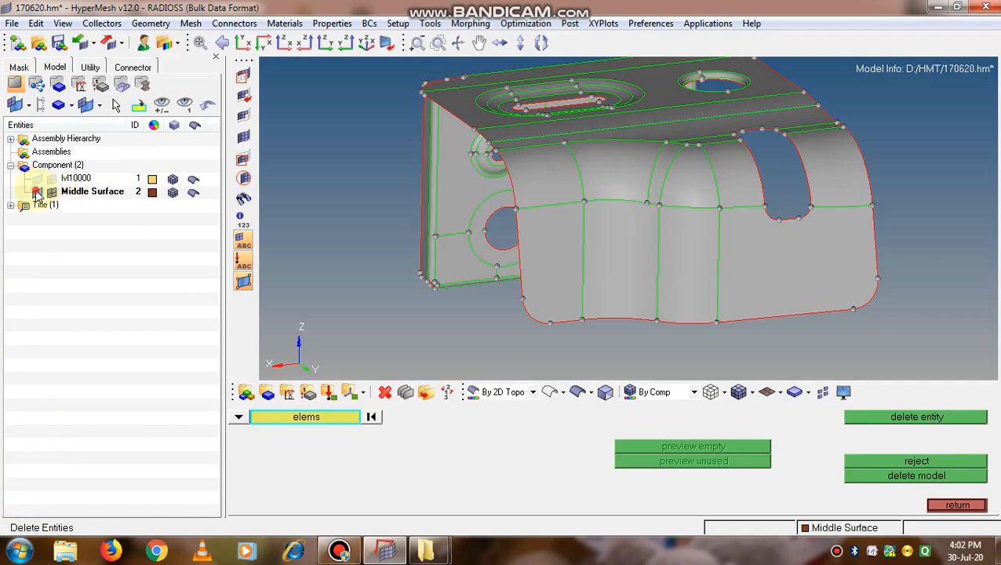
click(37, 193)
click(36, 193)
click(37, 193)
click(37, 193)
right_click(77, 195)
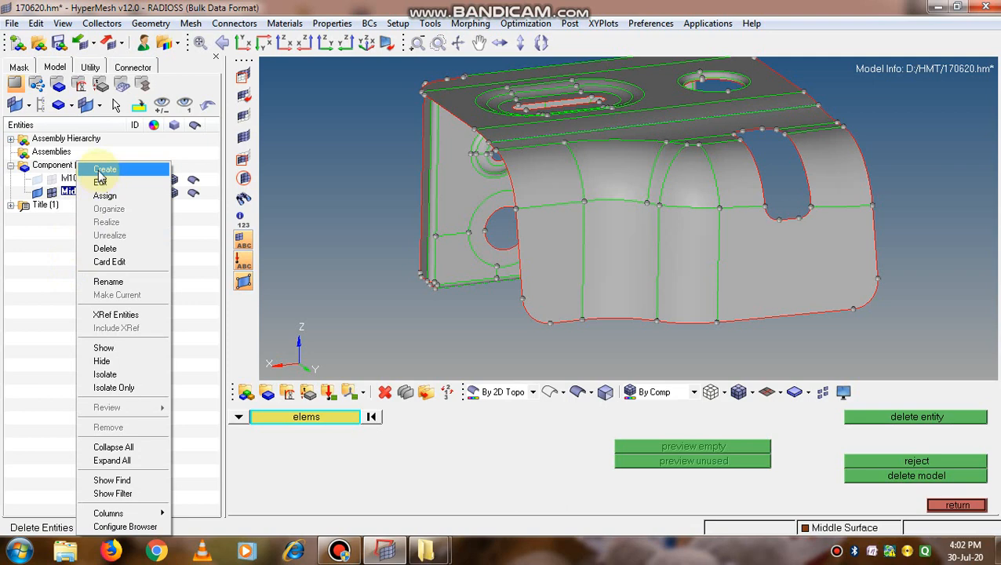
click(35, 235)
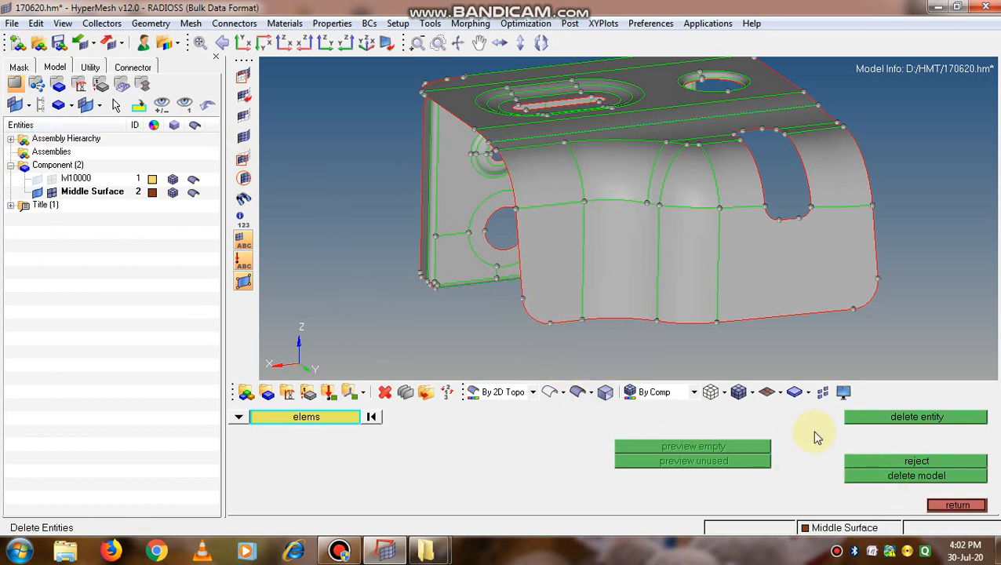
Step: Leave the delete tool and open the 2D automesh tool with surfs as the entity type
click(964, 506)
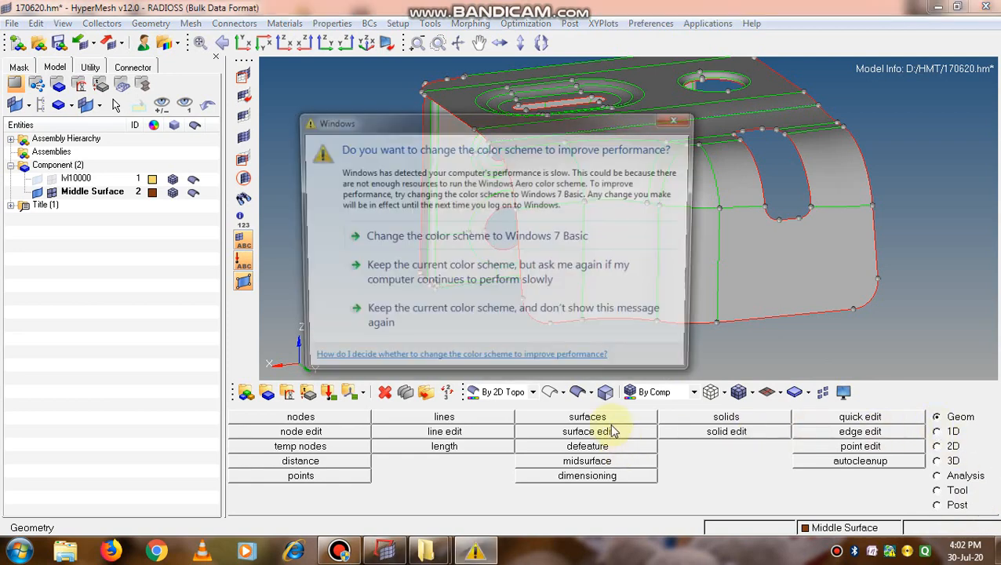
click(684, 122)
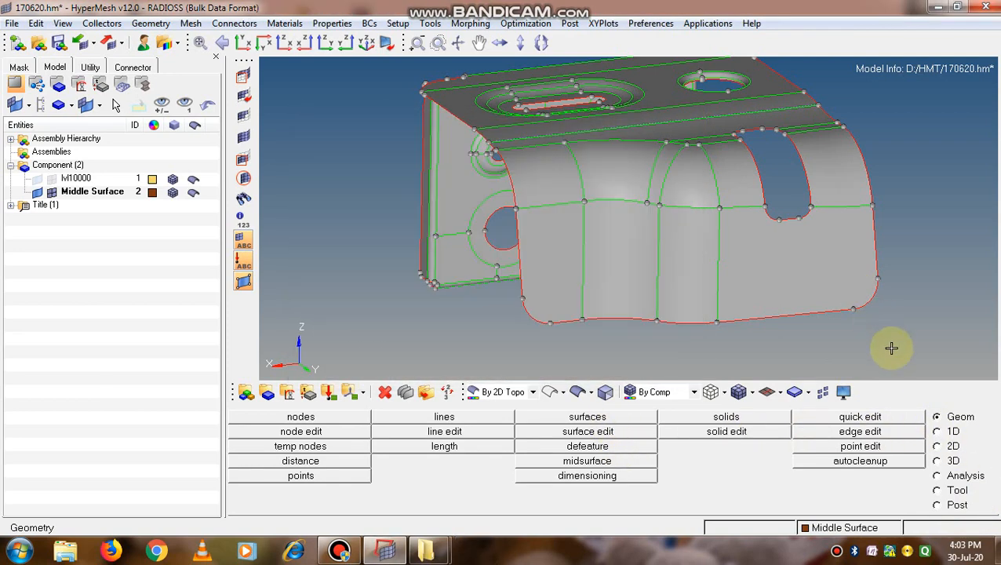
click(936, 448)
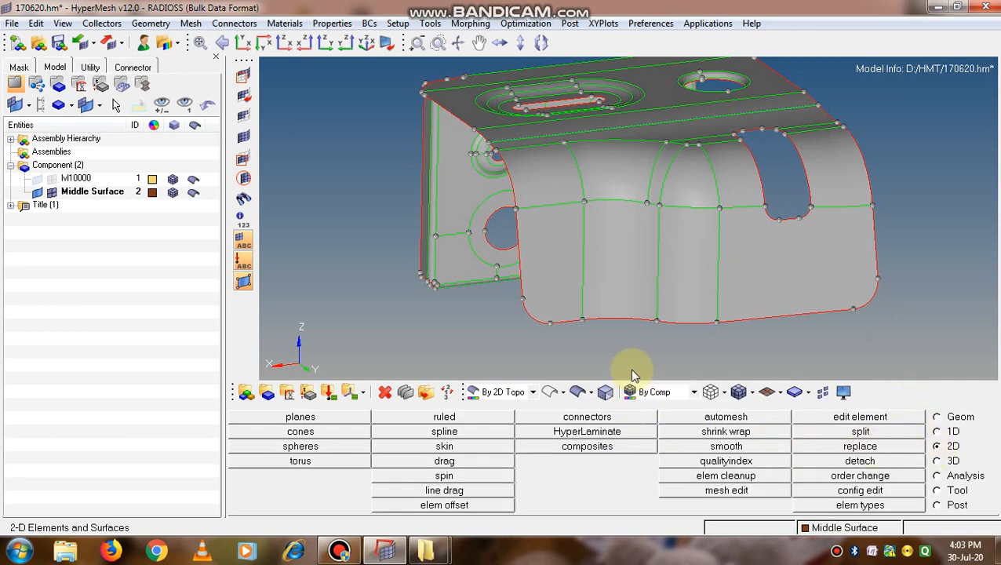
click(748, 416)
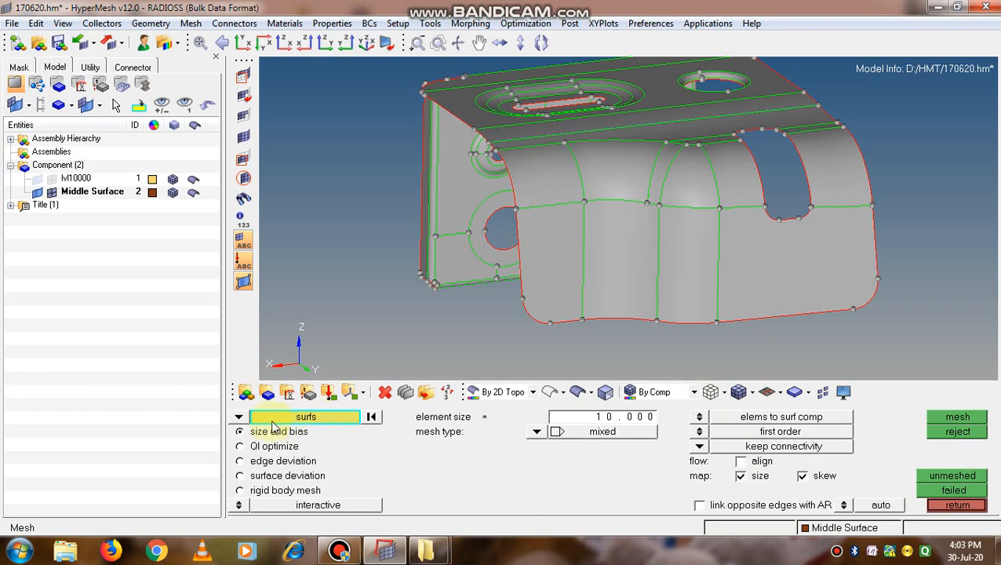
click(238, 416)
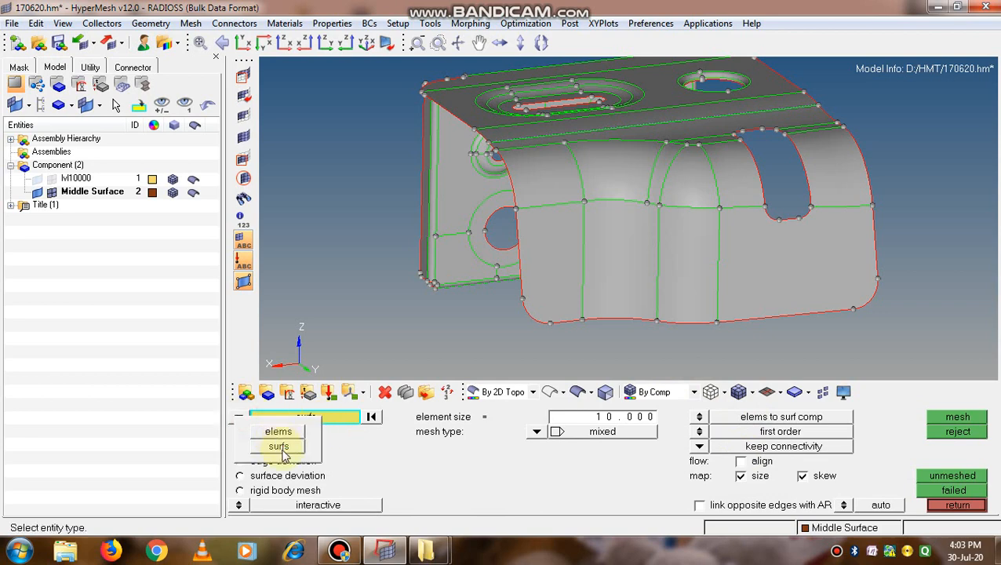
click(280, 447)
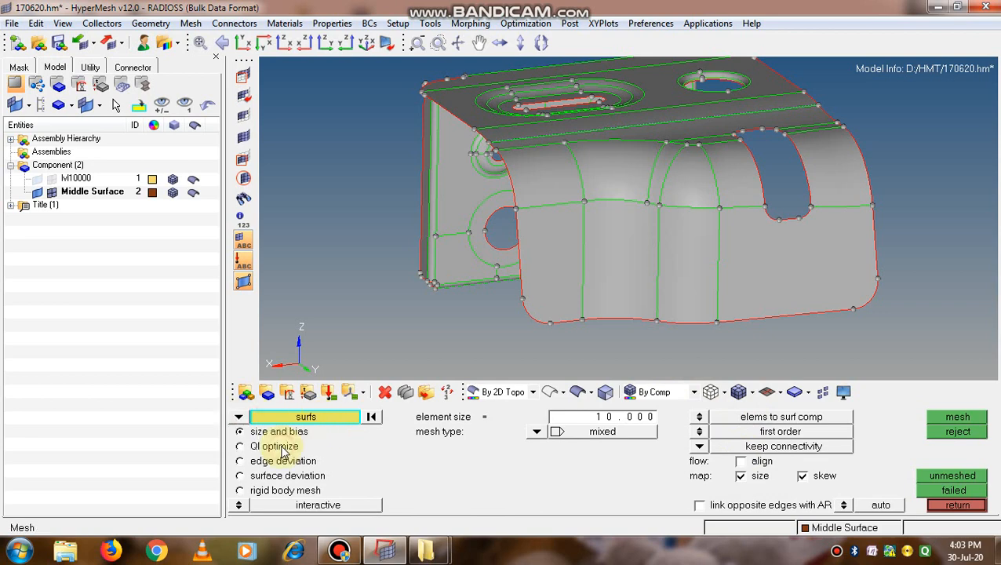
Step: Mesh the curved rectangular surface in the lower front flange with quads at element size 10
click(592, 263)
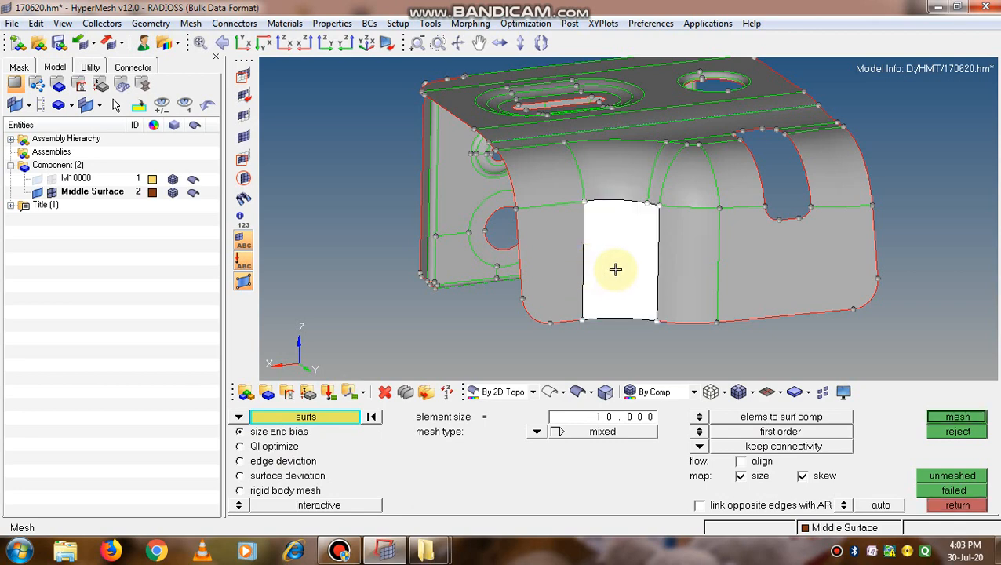
scroll(615, 269, up, 1)
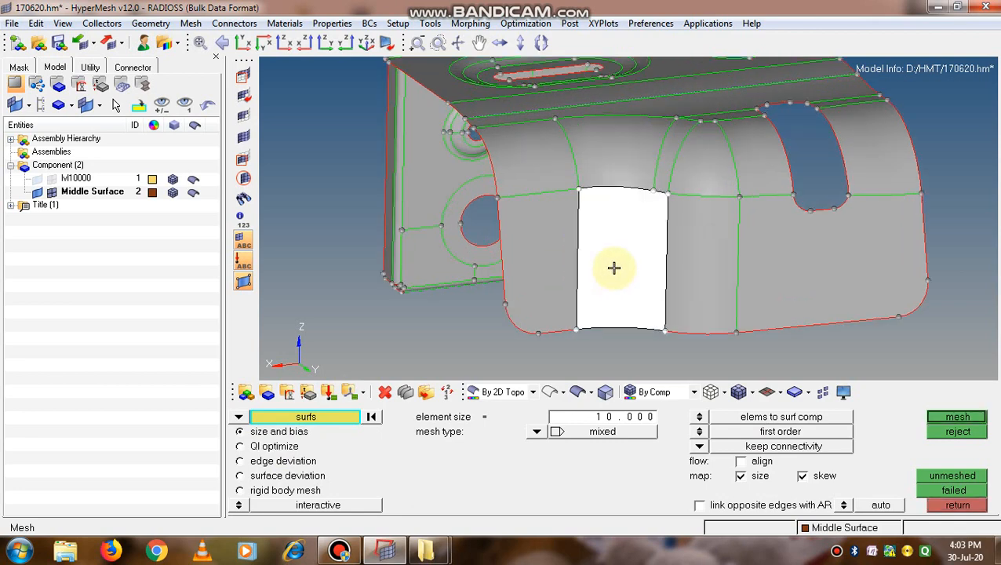
scroll(613, 269, up, 1)
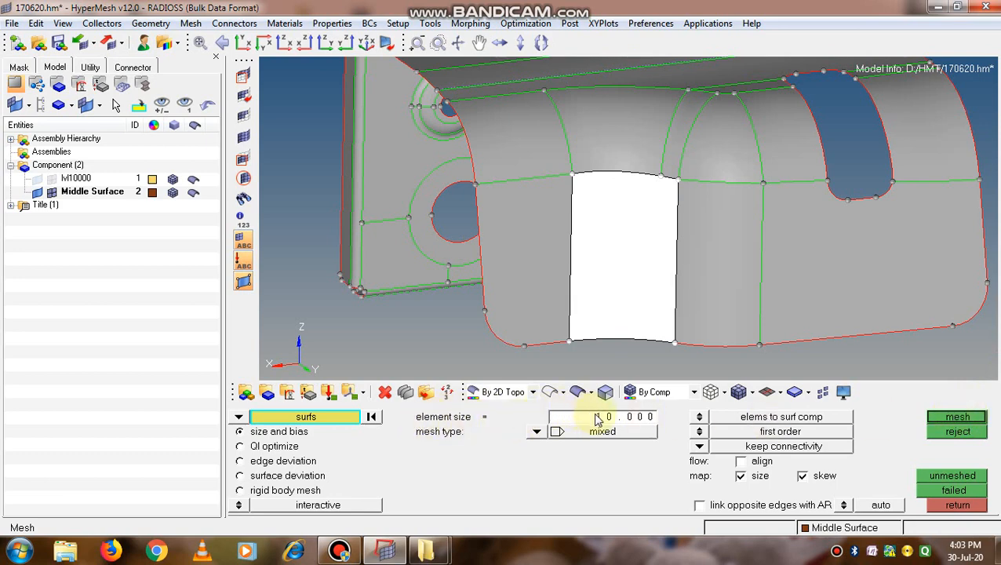
click(537, 433)
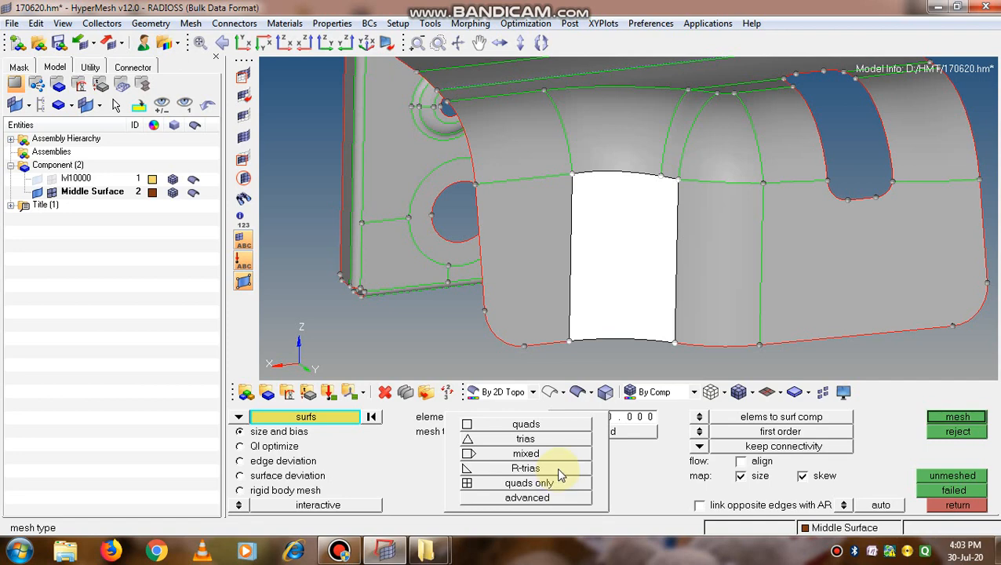
click(557, 425)
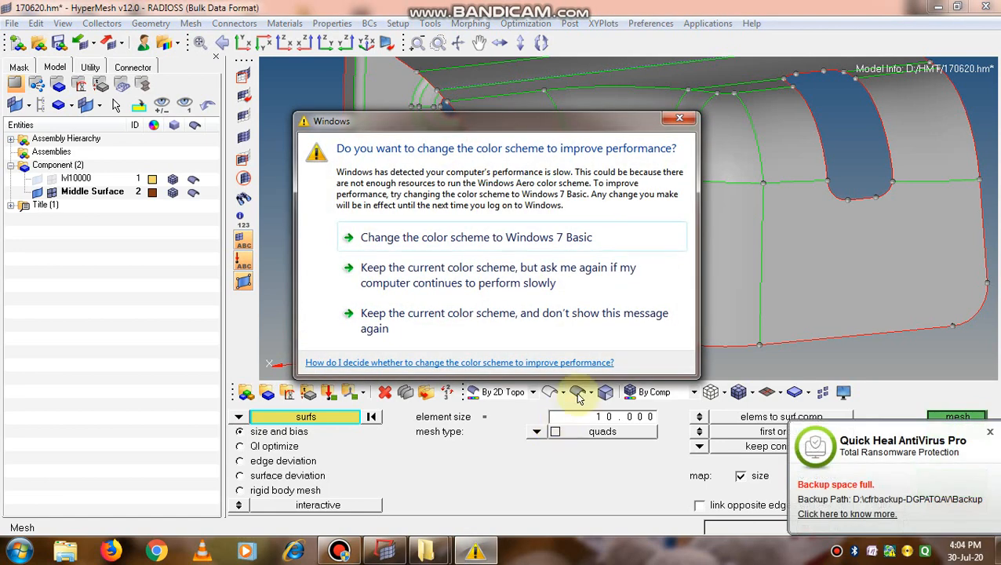
click(679, 119)
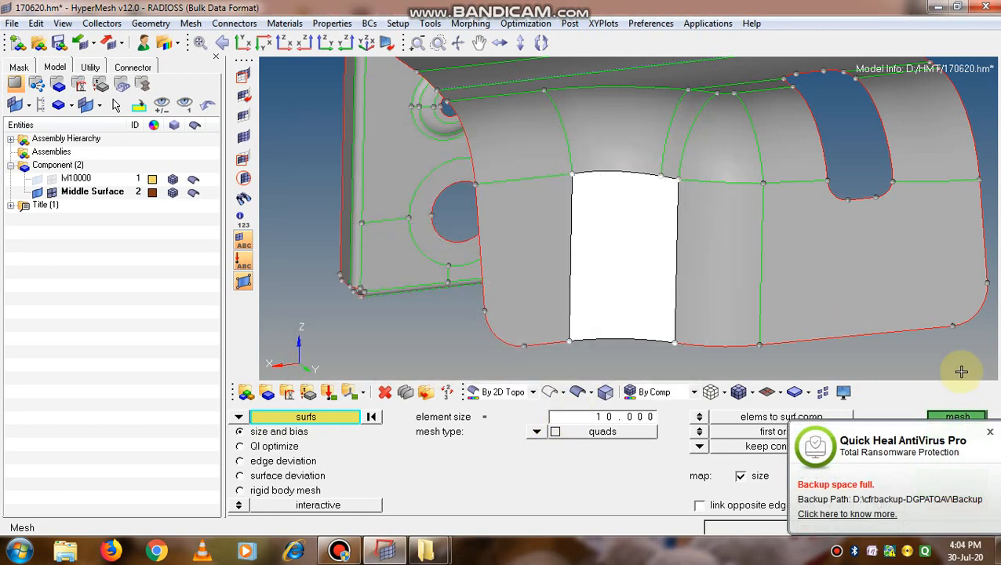
click(989, 433)
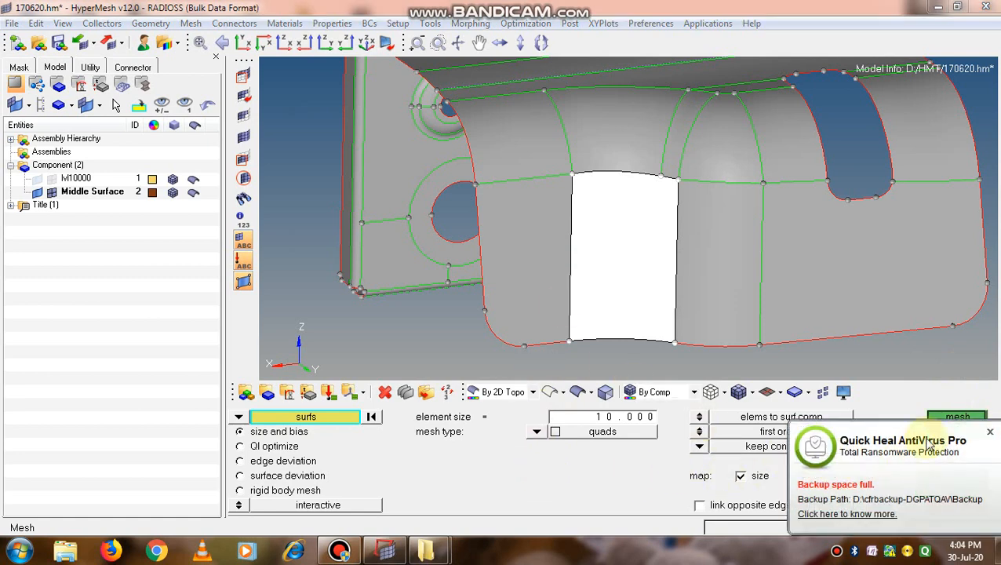
click(989, 432)
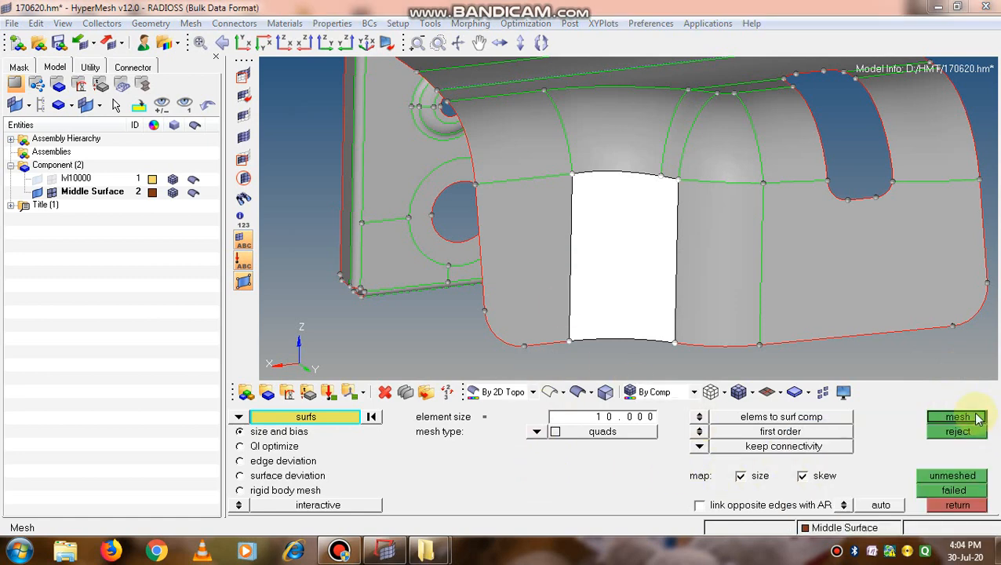
click(959, 416)
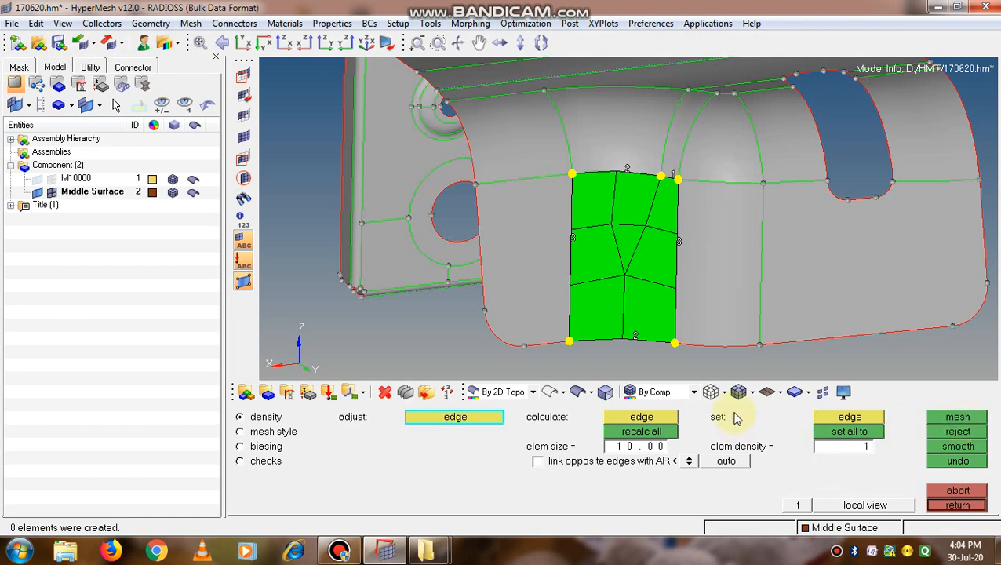
Step: Try quad edge densities of 4 at the bottom, 3 at the top and 4 on both vertical sides of the patch, and discard the mesh
click(634, 339)
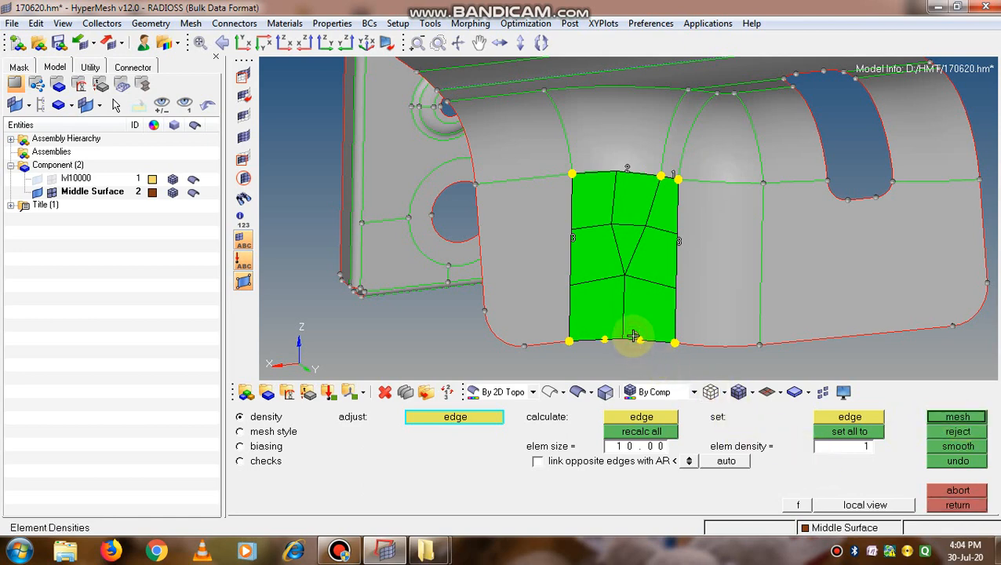
click(634, 337)
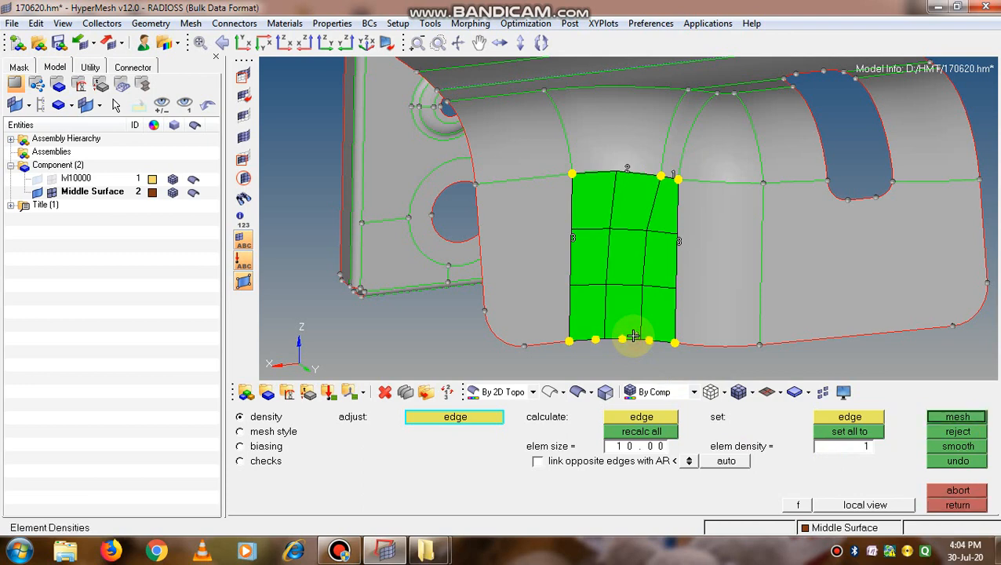
click(626, 168)
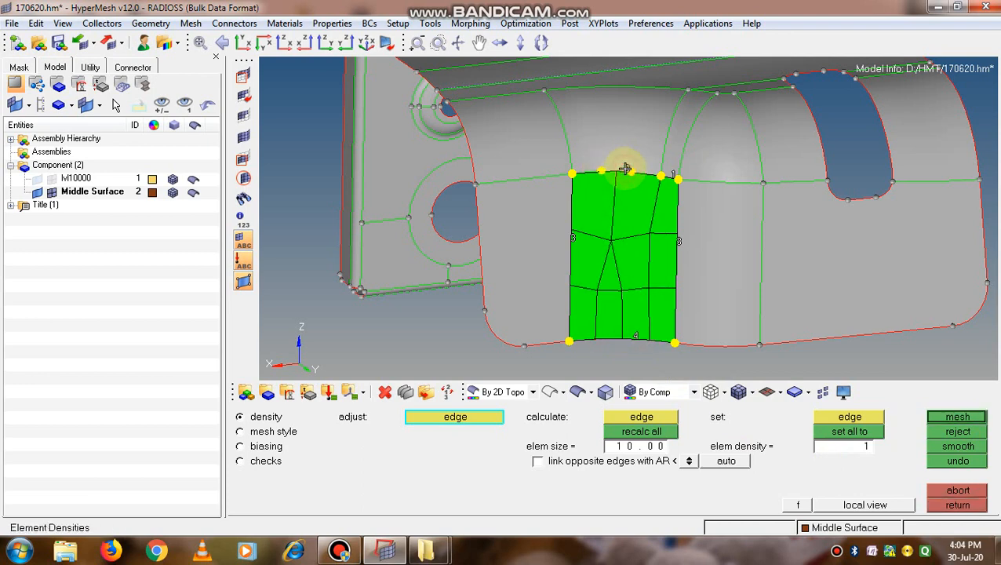
click(572, 234)
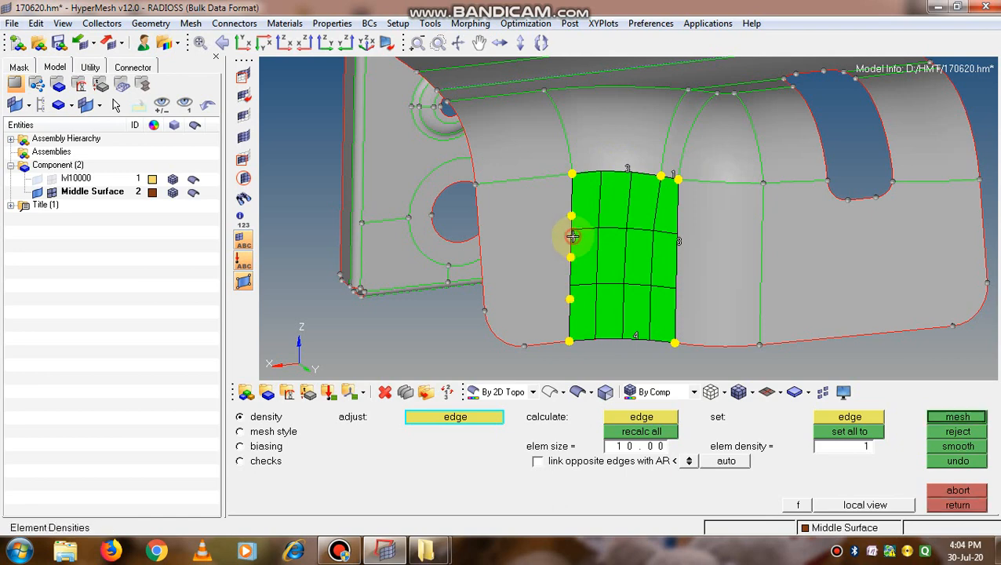
click(679, 247)
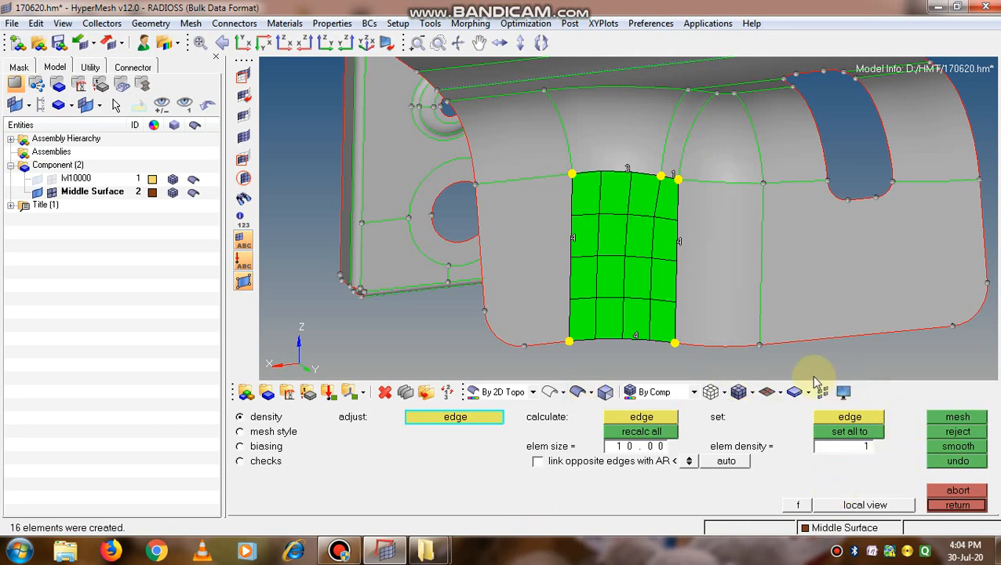
click(955, 432)
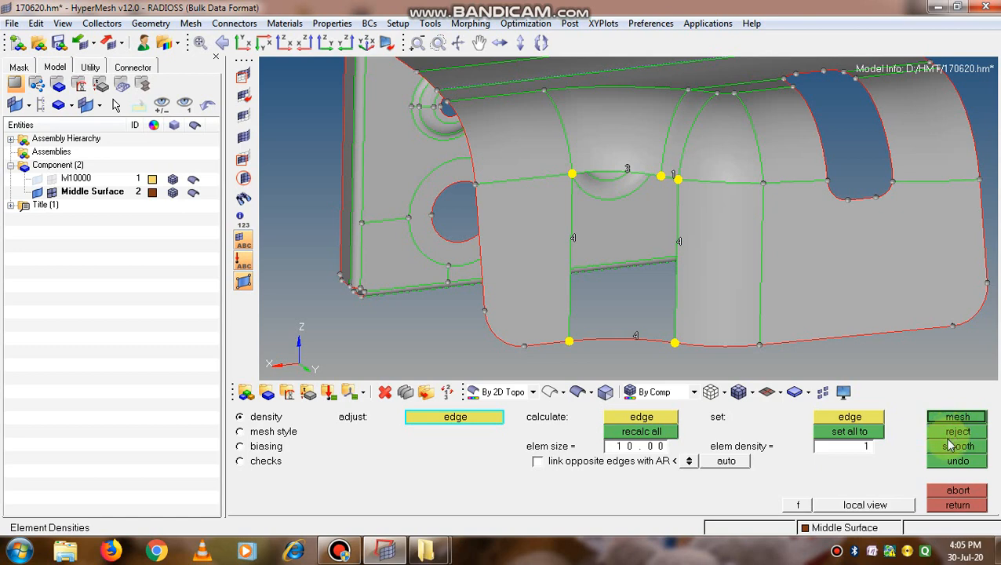
click(950, 489)
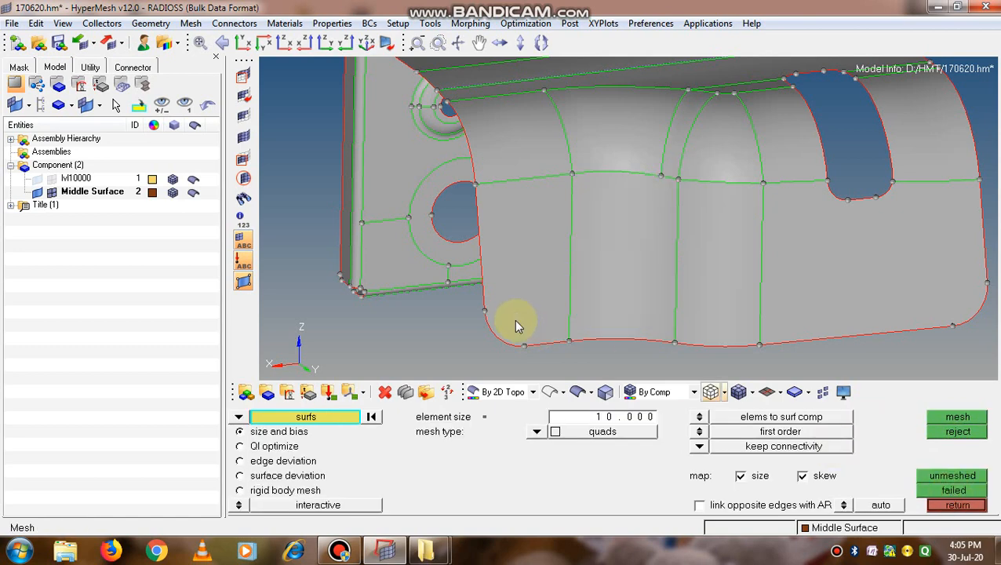
Step: Mesh the same curved rectangular surface with trias at element size 10
click(651, 280)
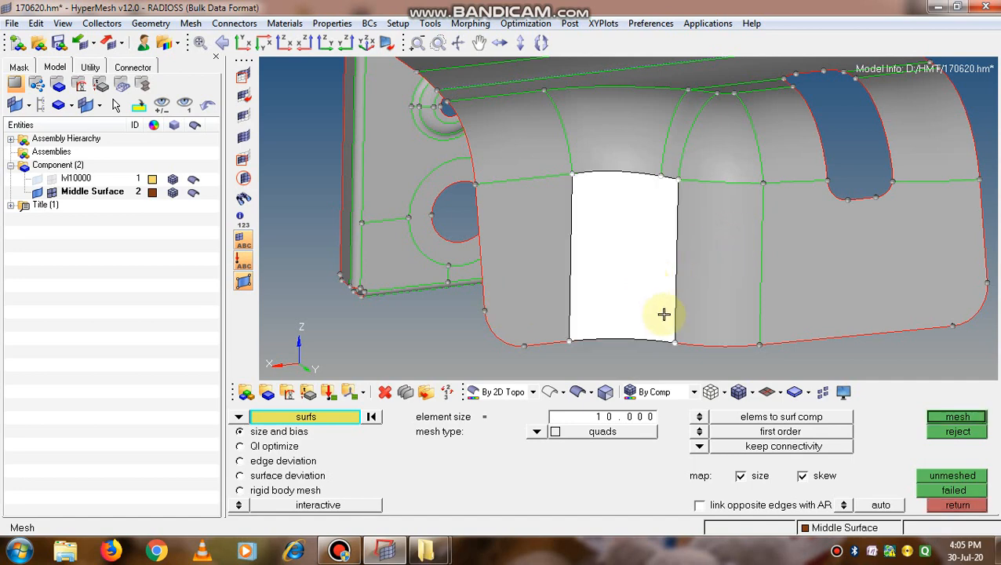
click(538, 433)
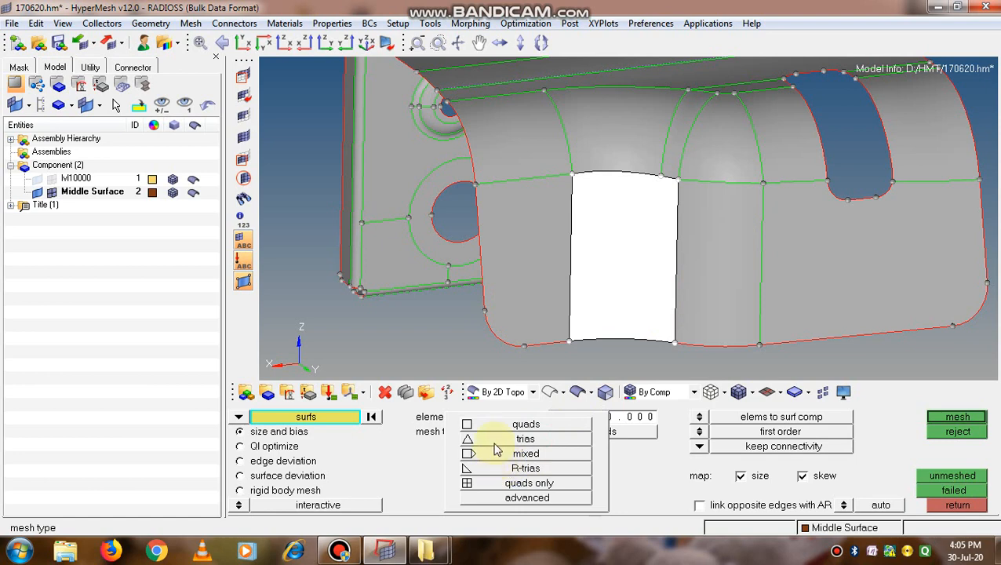
click(494, 439)
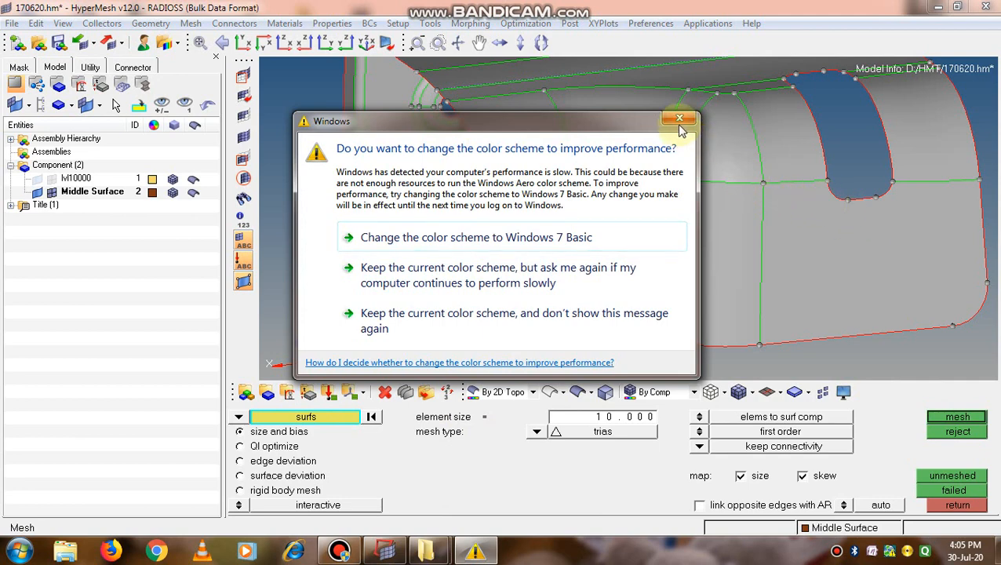
click(679, 118)
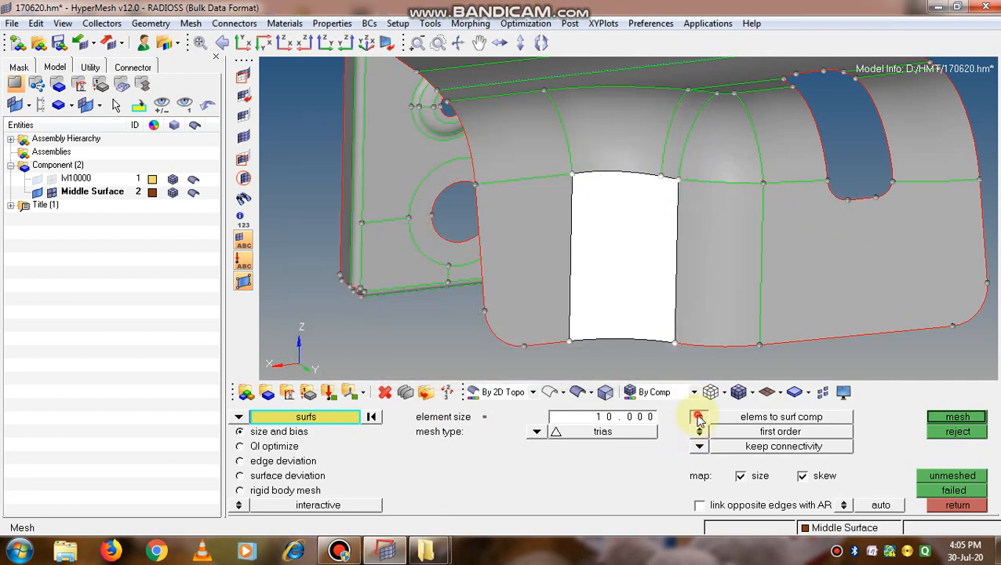
click(699, 418)
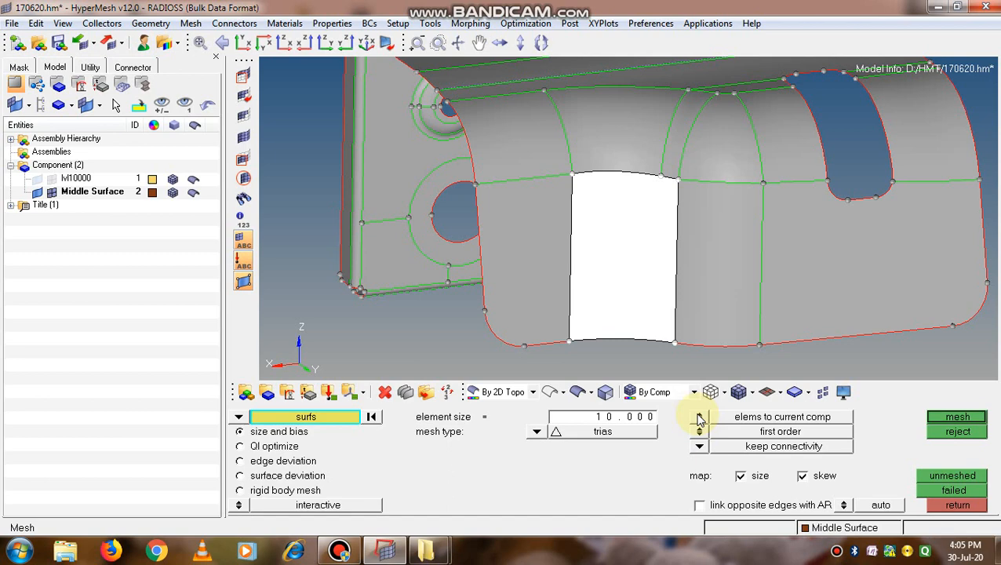
click(699, 417)
click(699, 418)
click(940, 420)
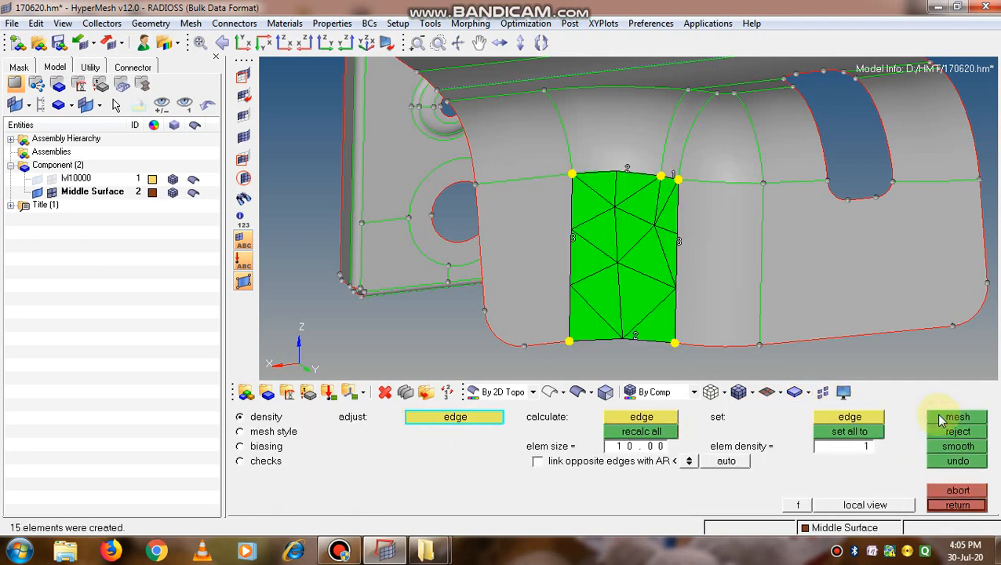
Step: Set the element density of both vertical edges of the tria-meshed patch to 5 and remesh it
click(677, 241)
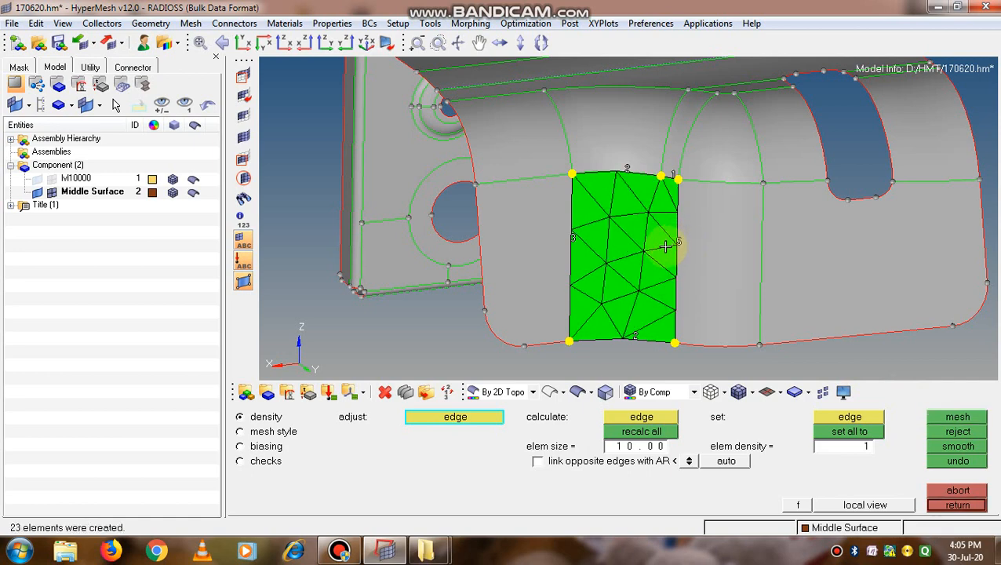
click(571, 241)
click(571, 241)
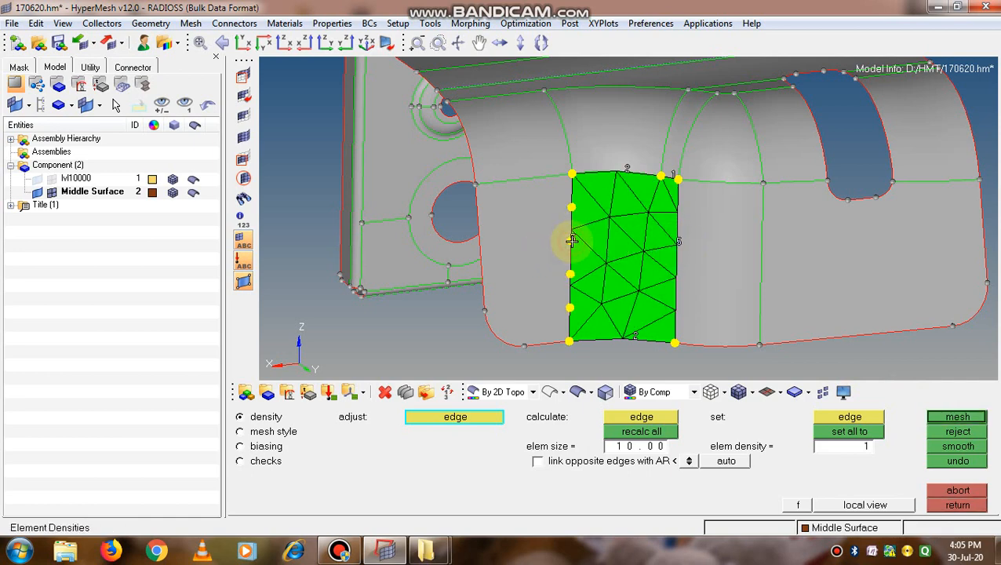
middle_click(572, 241)
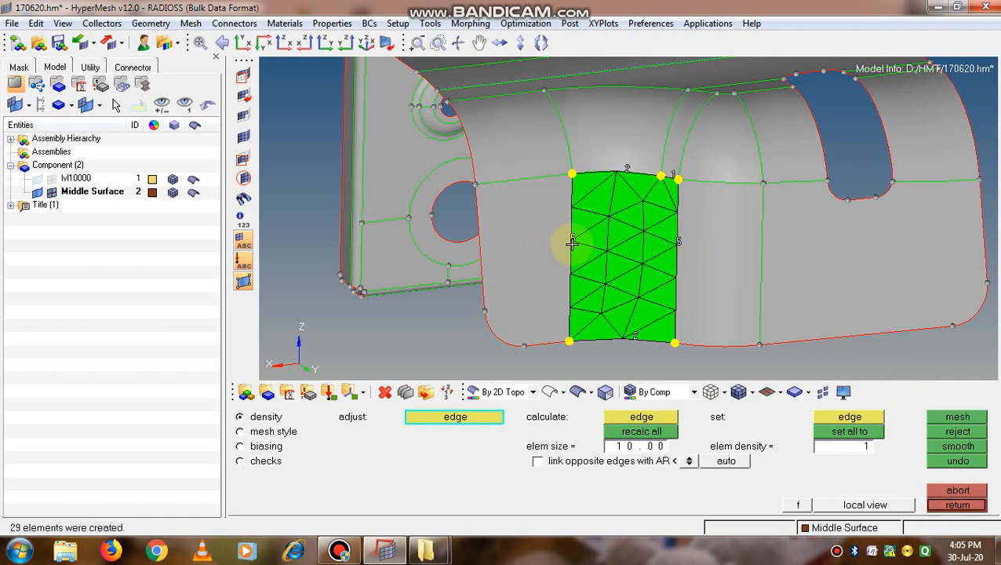
Step: Set the tria-meshed patch's top edge density to 4 and bottom edge density to 5, remesh it, and accept the mesh
click(631, 171)
middle_click(631, 171)
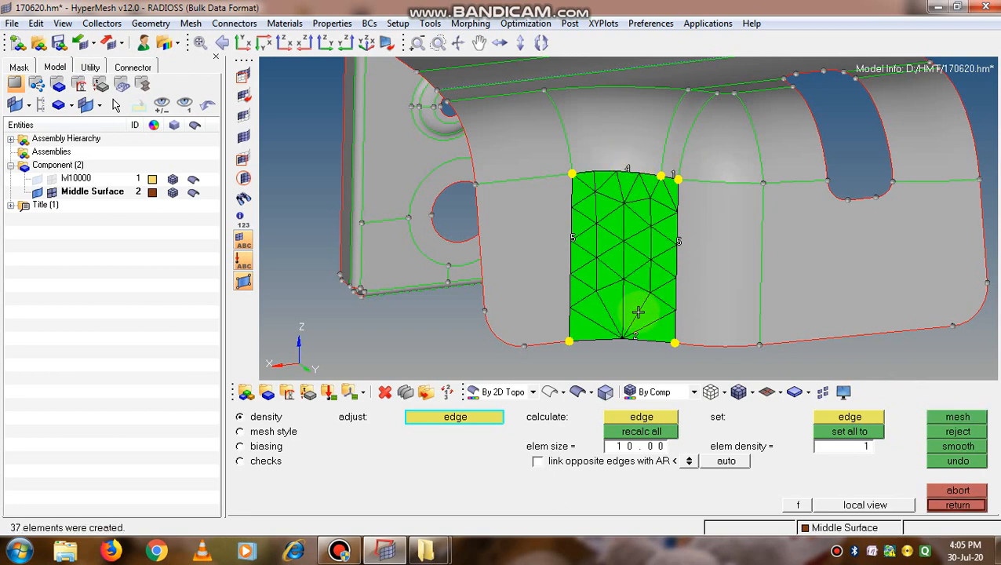
click(638, 338)
middle_click(637, 338)
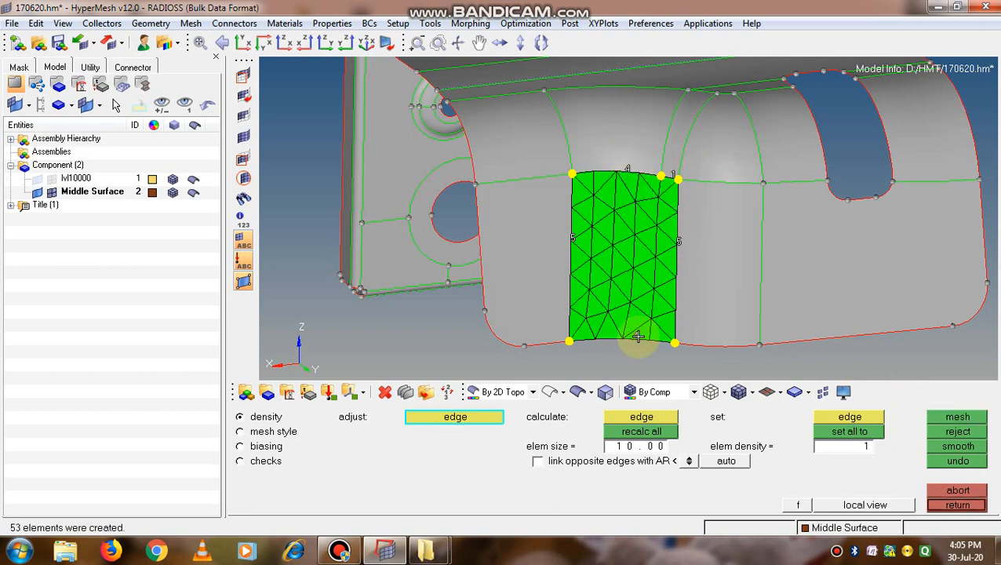
click(637, 337)
middle_click(637, 338)
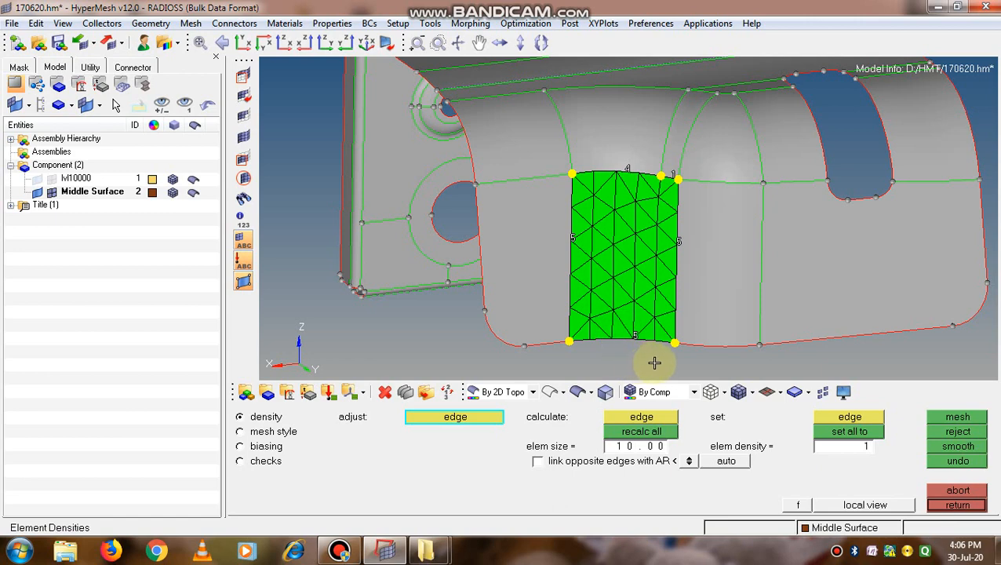
key(Escape)
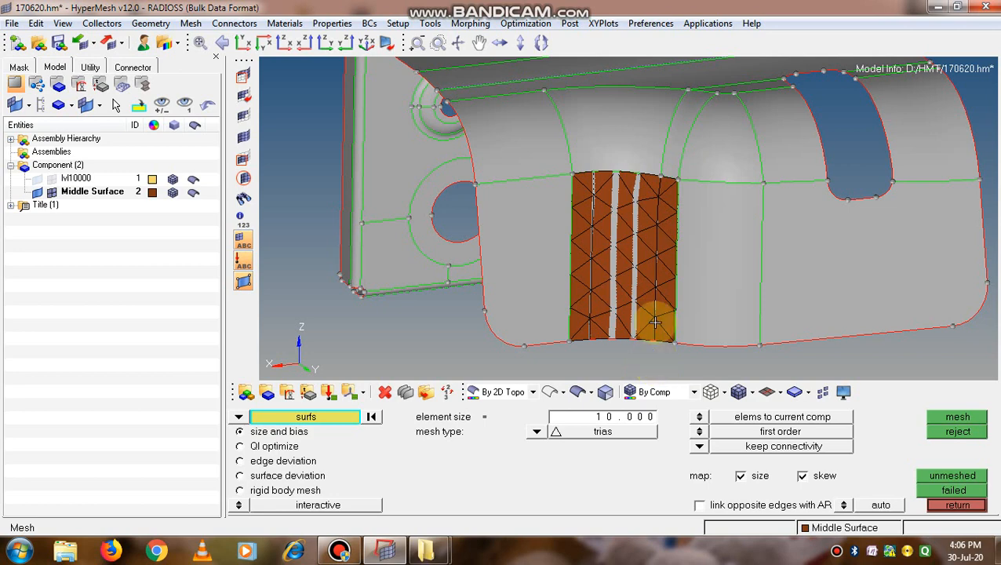
Step: Try light blue, purple and bright green as the display colour of the Middle Surface component
click(153, 192)
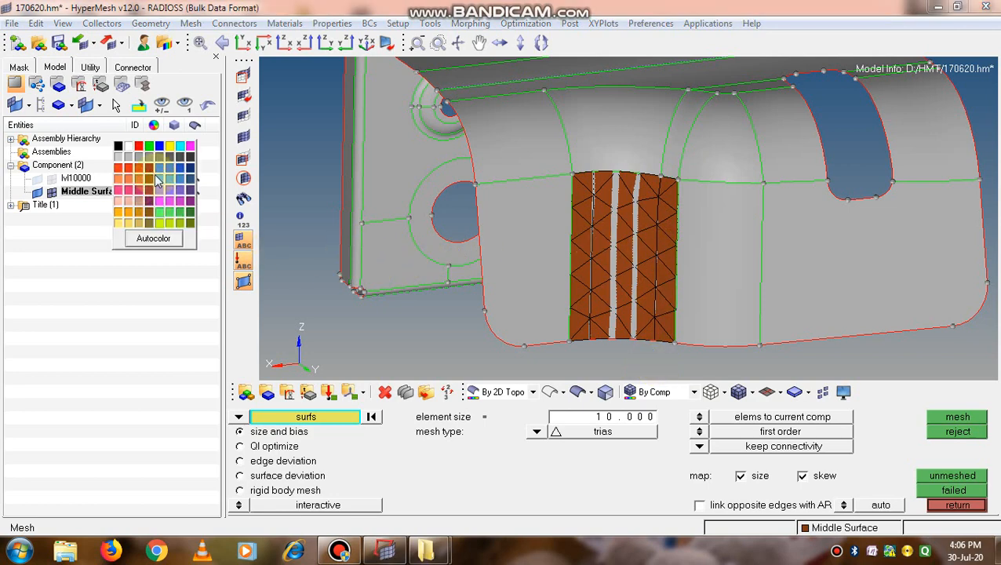
click(171, 180)
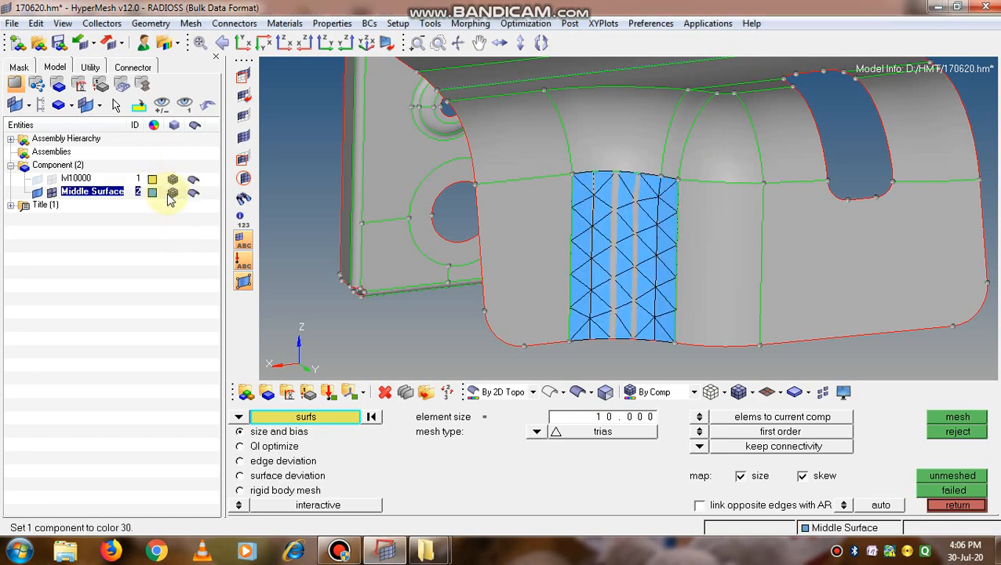
click(153, 195)
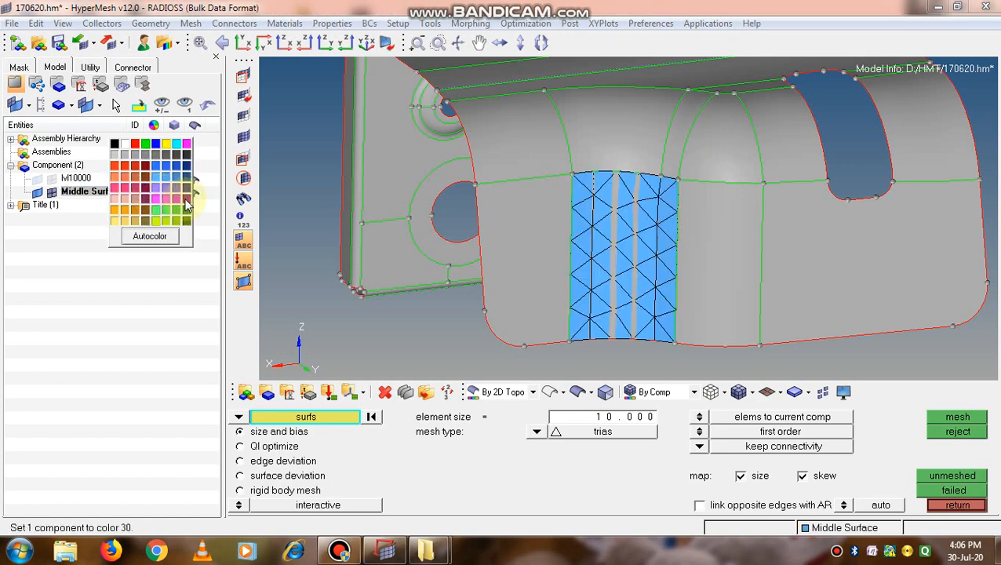
click(187, 205)
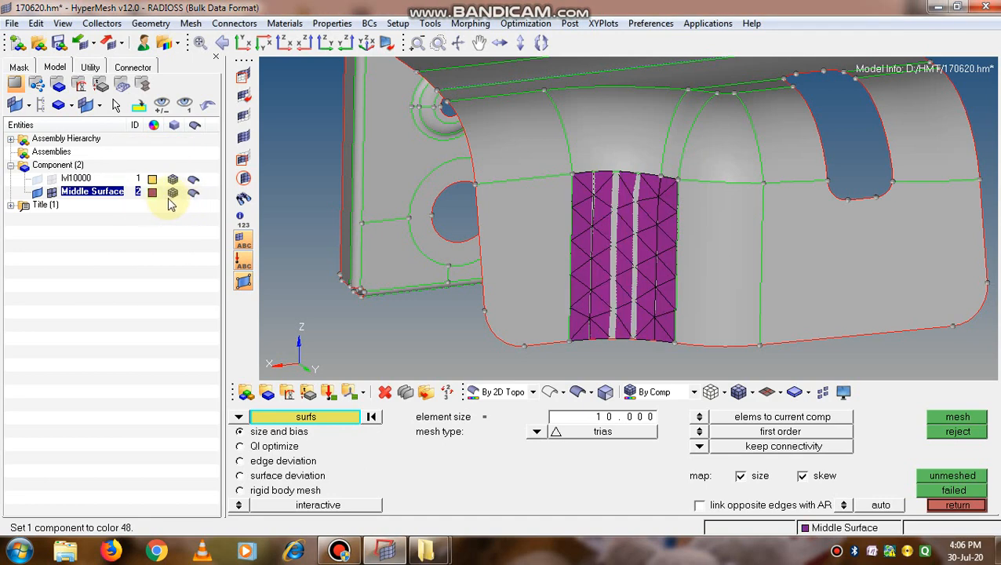
click(153, 195)
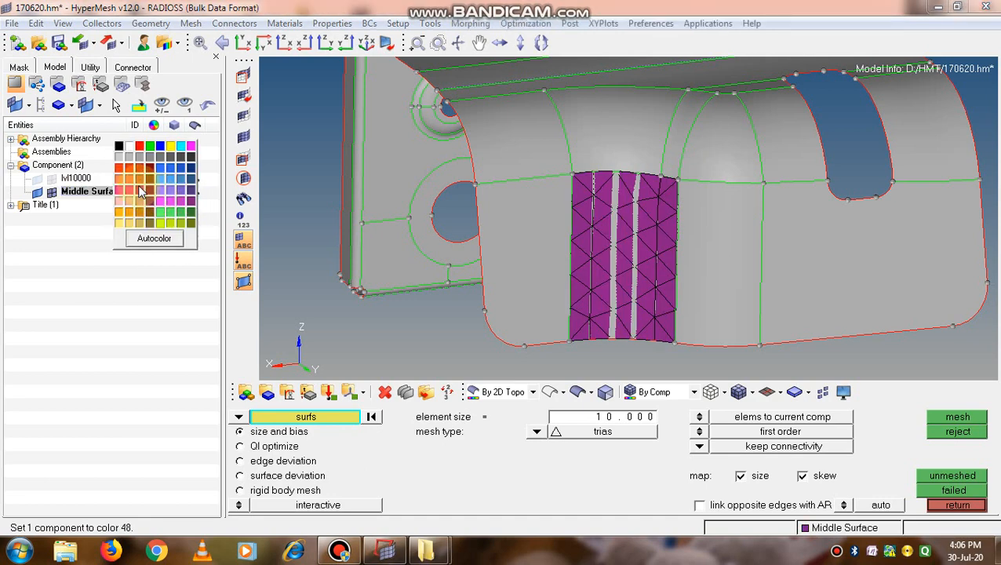
click(150, 146)
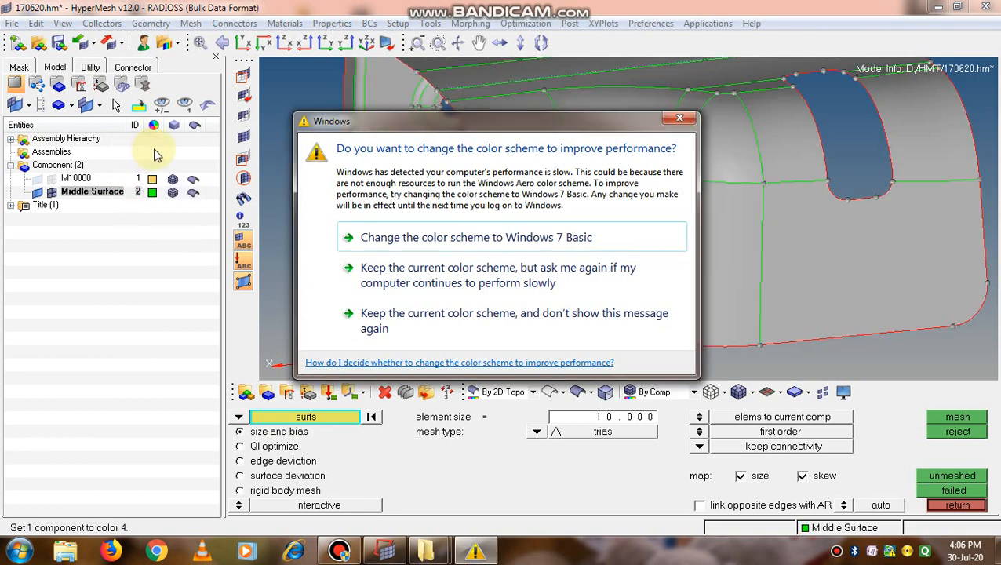
Step: Dismiss the Windows color scheme prompt and set the Middle Surface component's colour to dark green
click(679, 118)
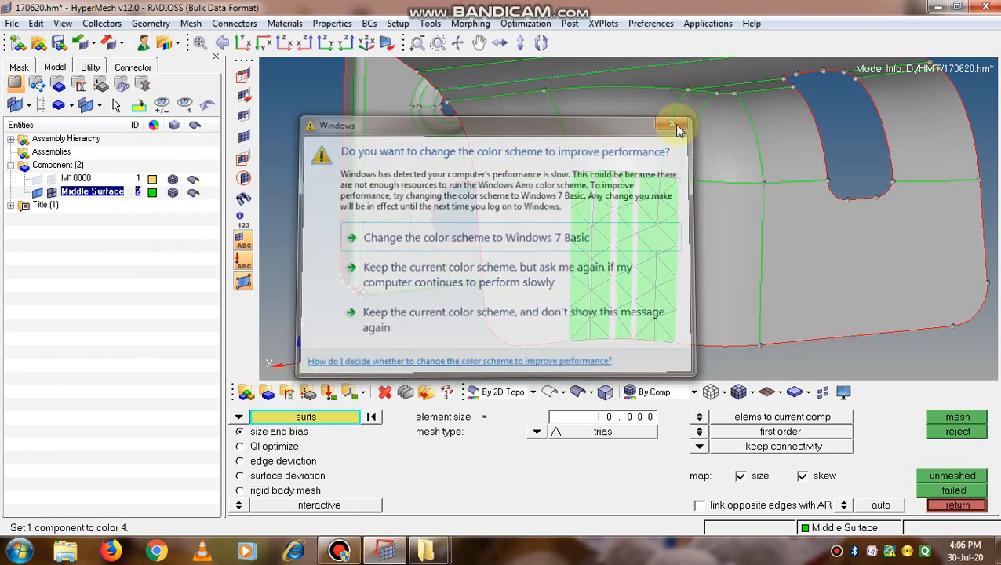
click(153, 193)
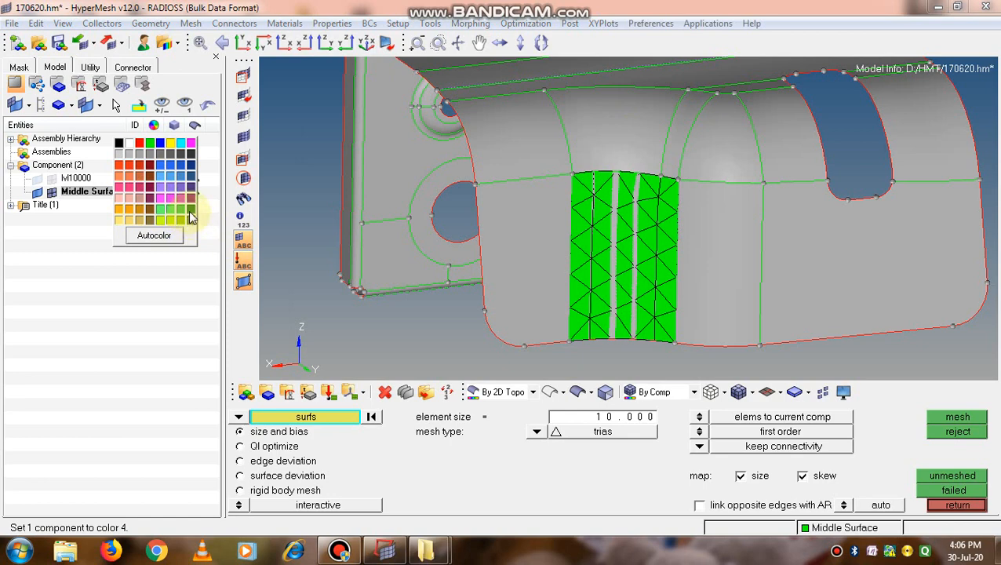
click(189, 212)
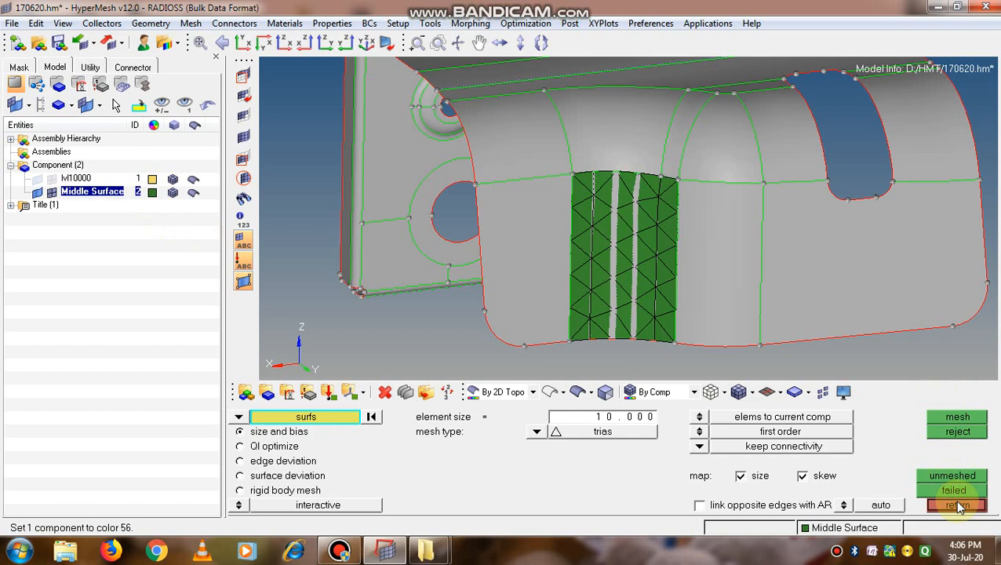
Step: Delete all displayed elements of the tria mesh and return to the automesh settings
click(385, 394)
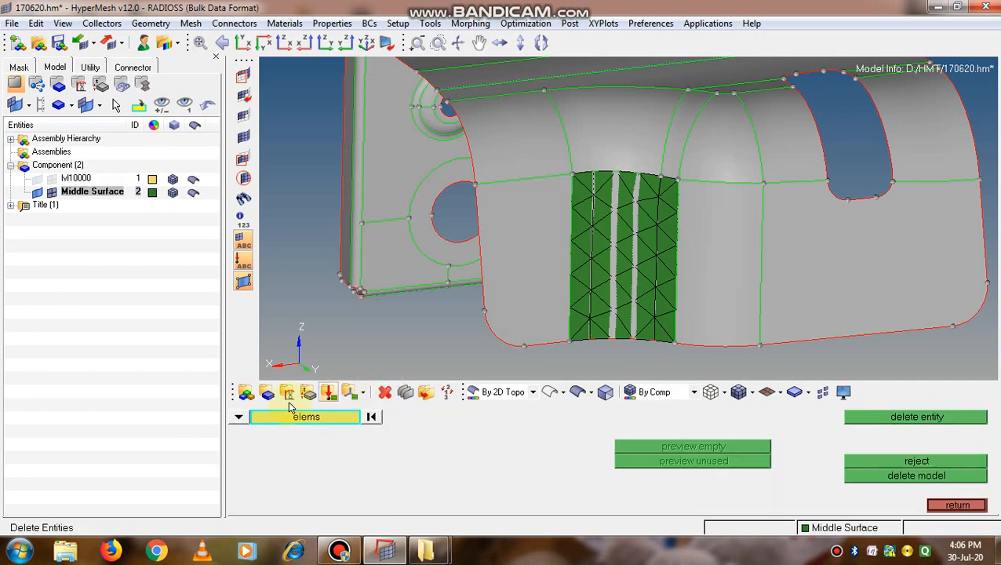
click(242, 419)
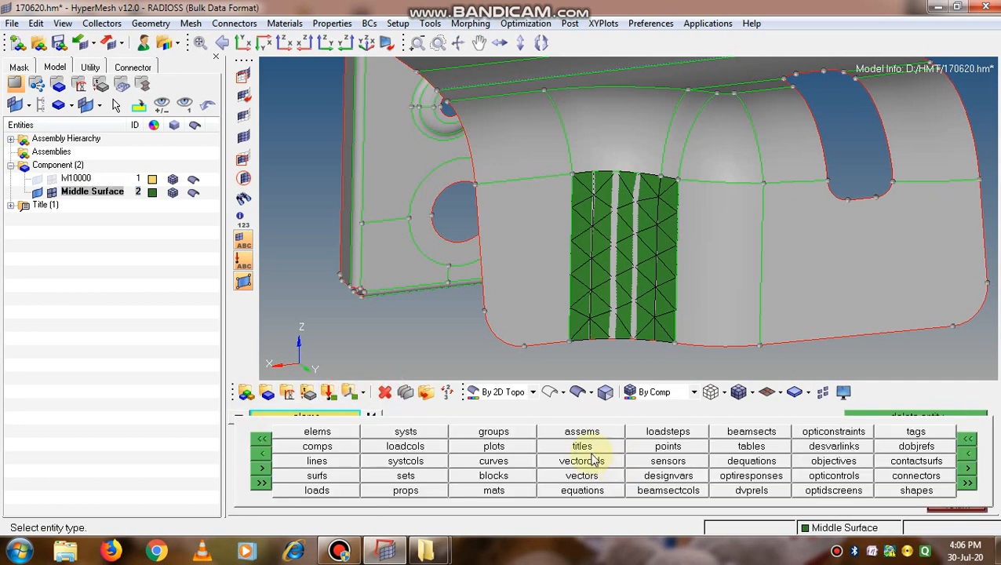
click(324, 430)
click(323, 420)
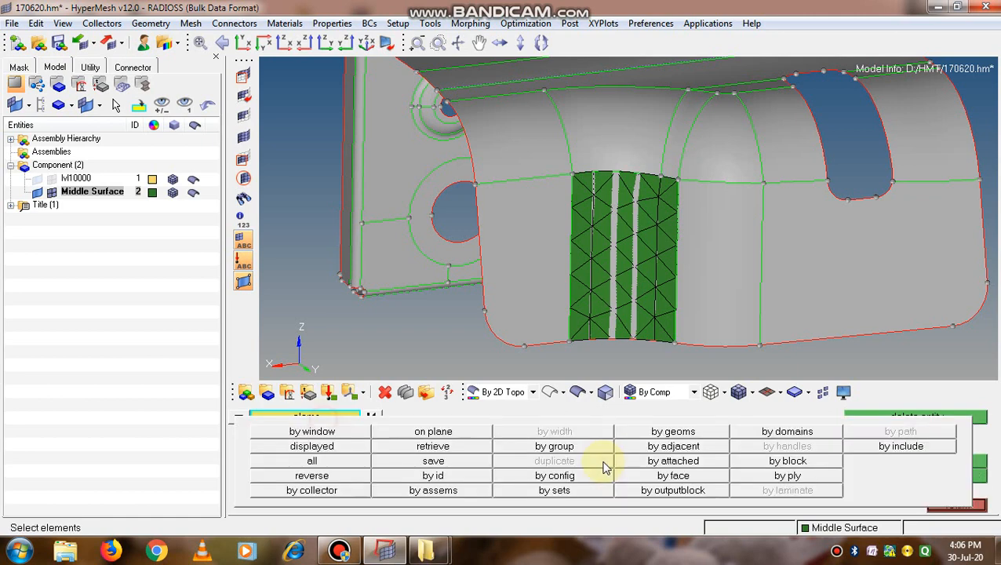
click(322, 445)
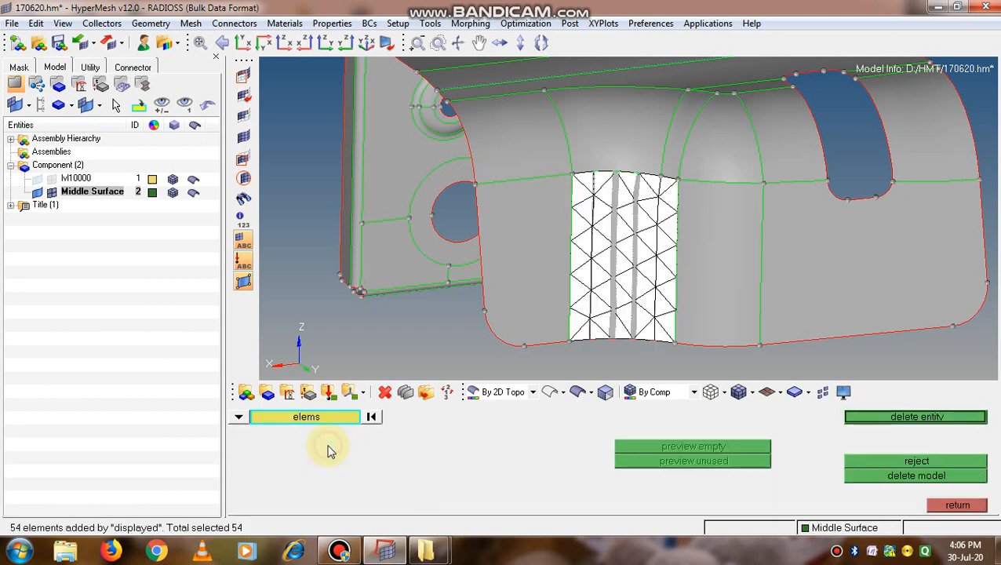
click(913, 418)
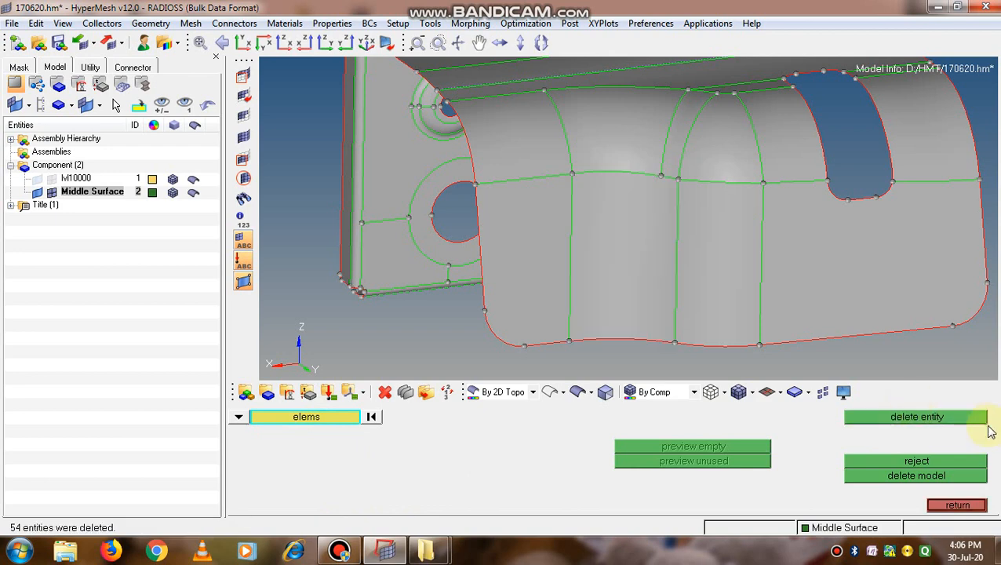
click(966, 506)
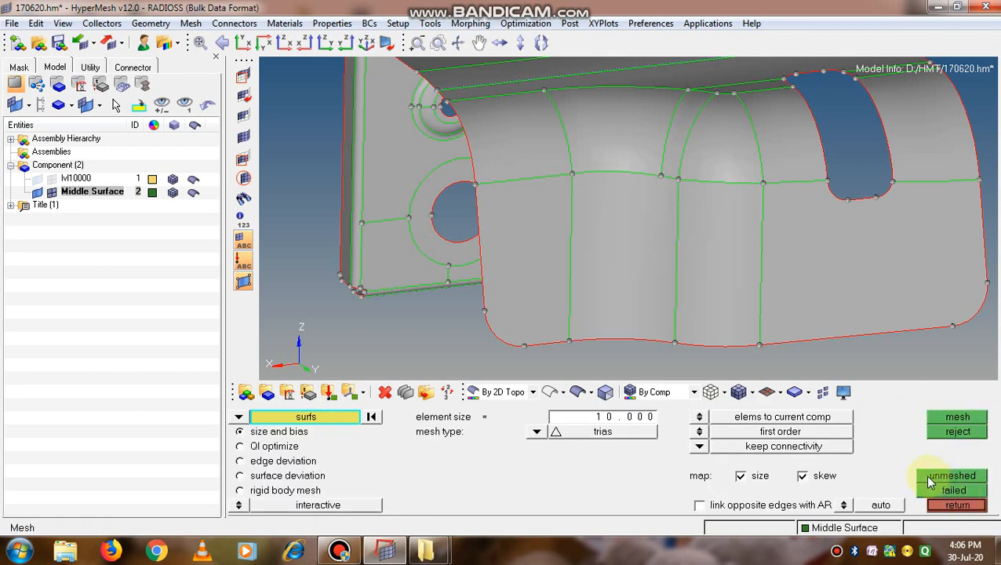
Step: Mesh the curved rectangular surface in the lower front flange with the mixed mesh type at element size 10
click(536, 431)
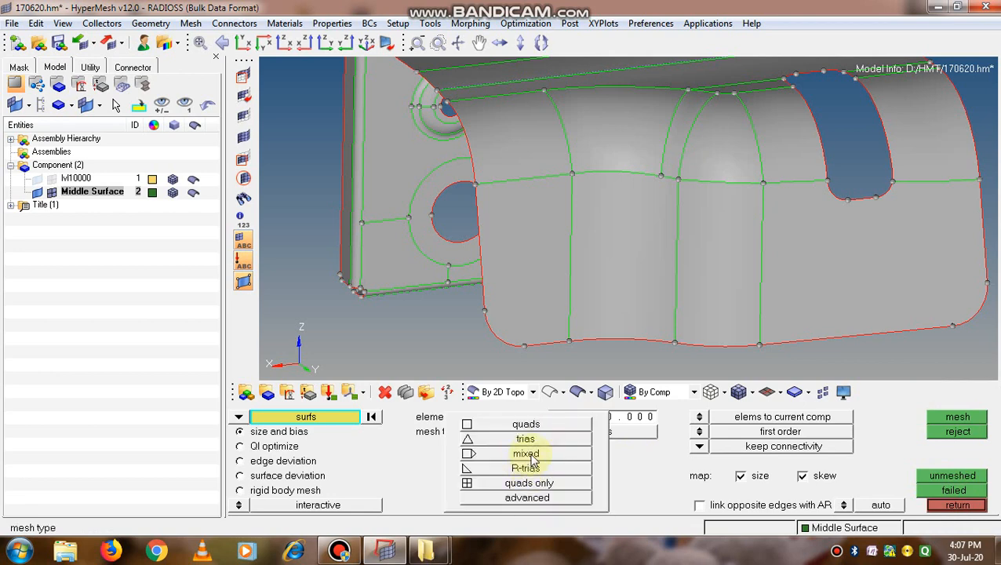
click(528, 455)
click(650, 260)
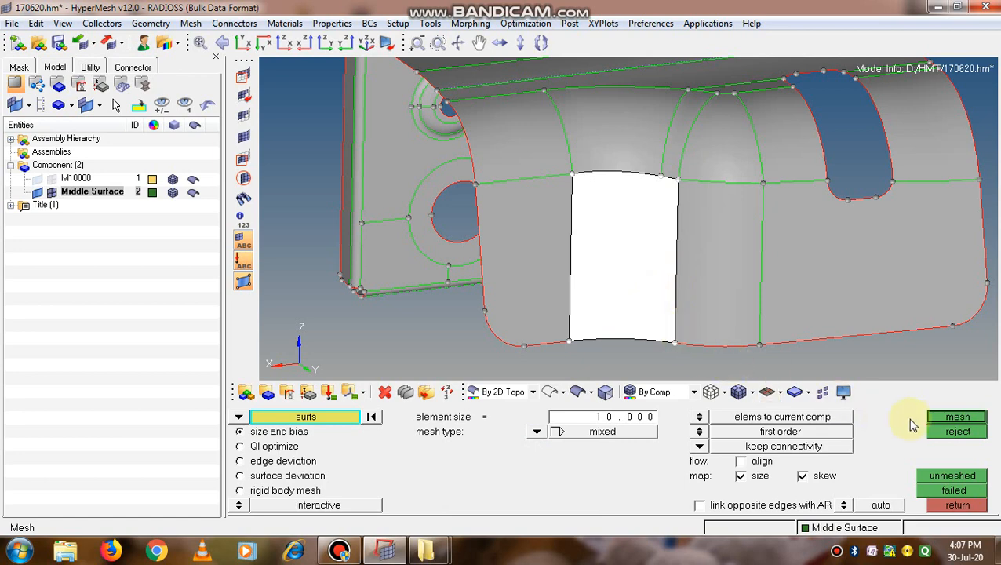
click(941, 416)
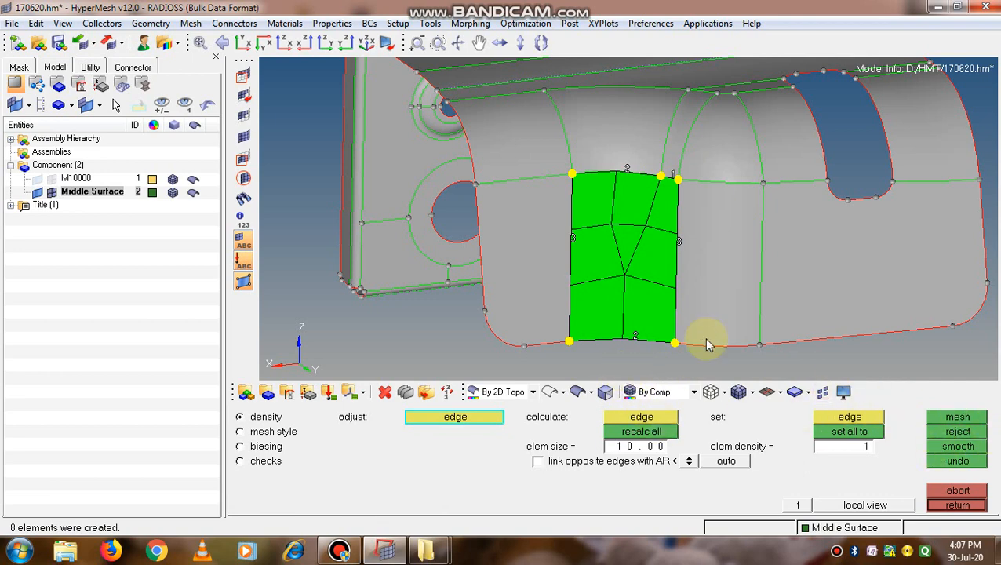
Step: Try densities of 5 on the bottom edge and 7 on the top edge of the mixed-meshed patch
click(636, 335)
click(636, 335)
click(636, 336)
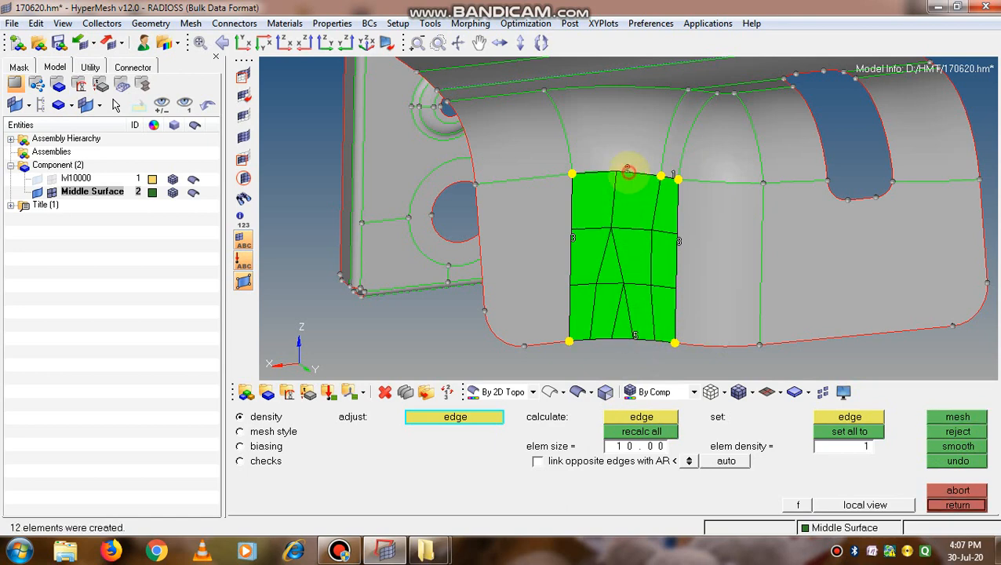
click(627, 171)
click(627, 170)
click(627, 170)
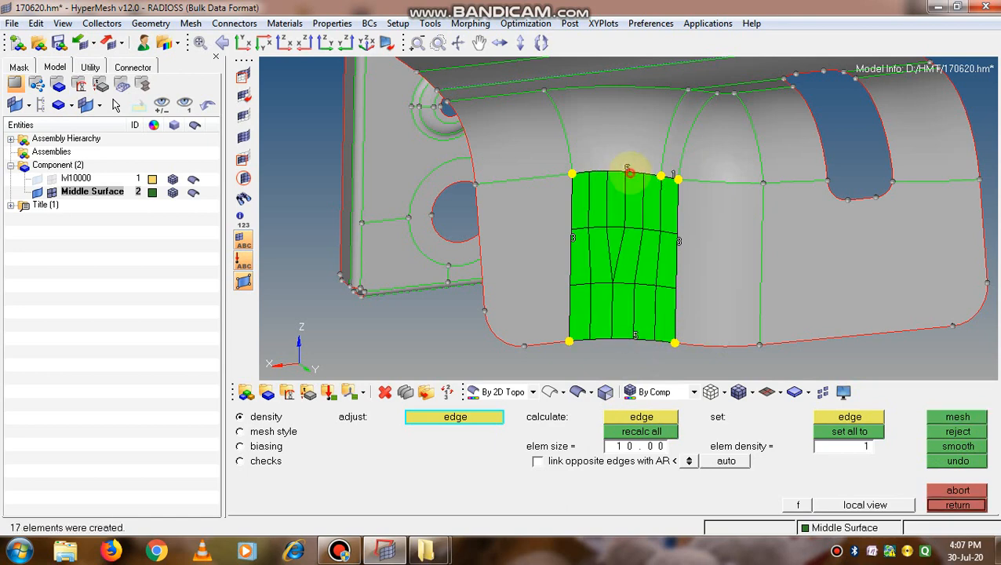
click(628, 170)
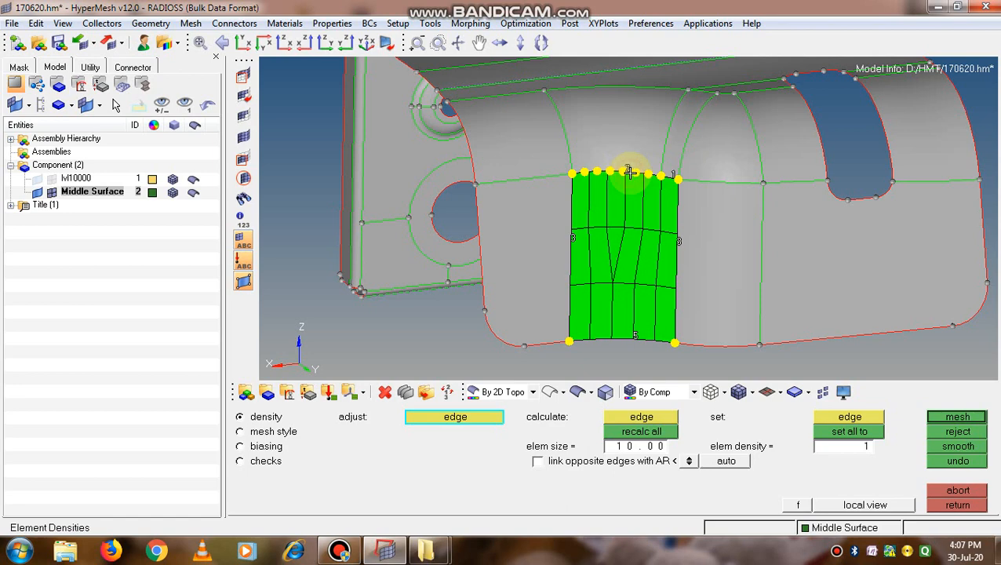
Step: Try a density of 5 on both vertical edges of the mixed-meshed patch and remesh it
click(678, 247)
click(678, 248)
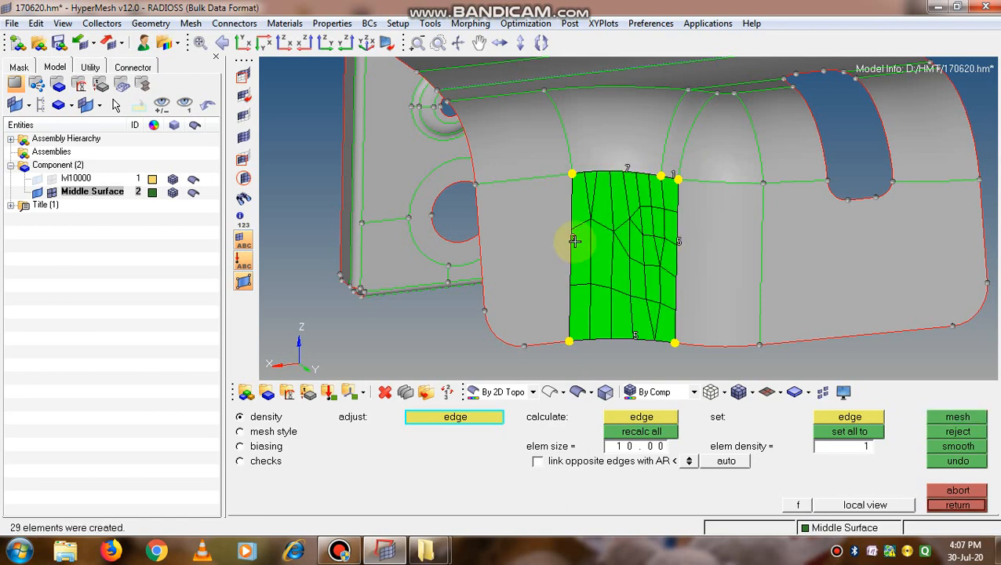
click(575, 245)
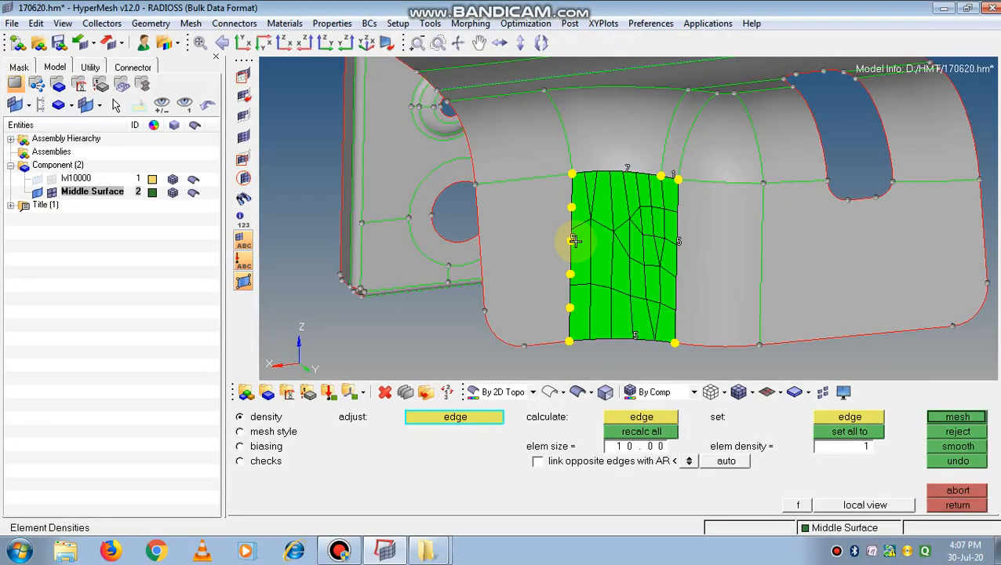
click(573, 239)
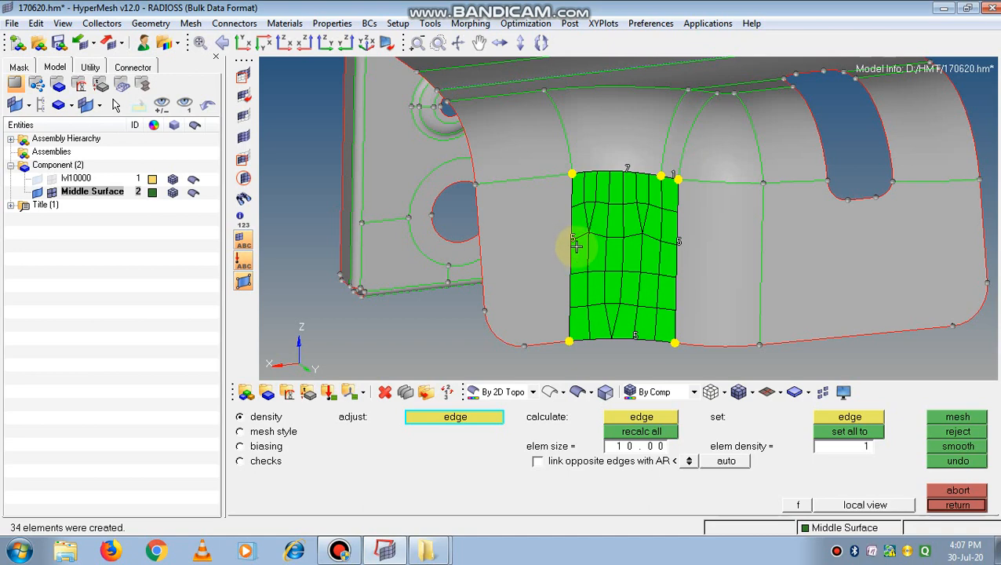
Step: Try bottom edge densities of 7 and 8 on the mixed-meshed patch, and discard the mesh
click(637, 337)
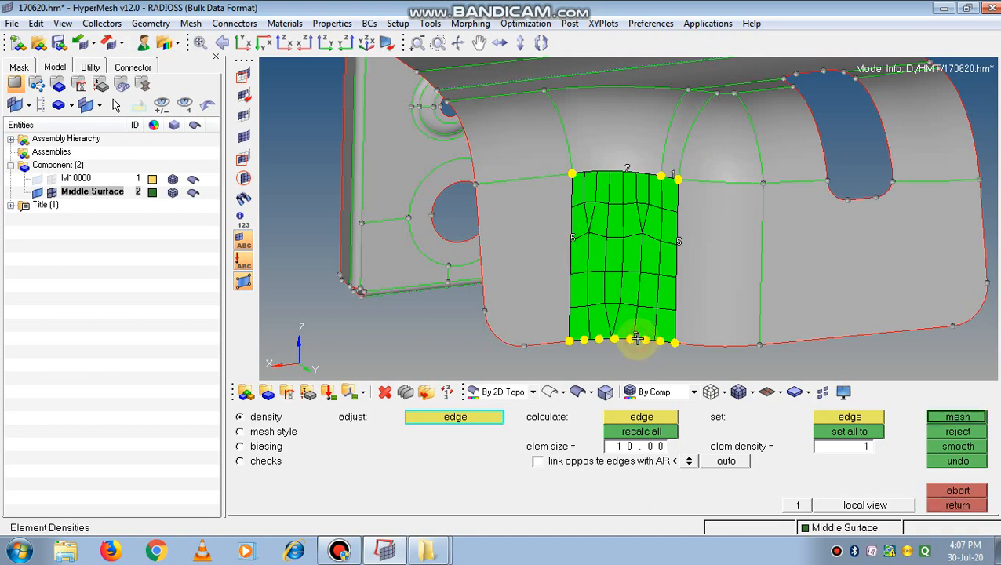
click(637, 337)
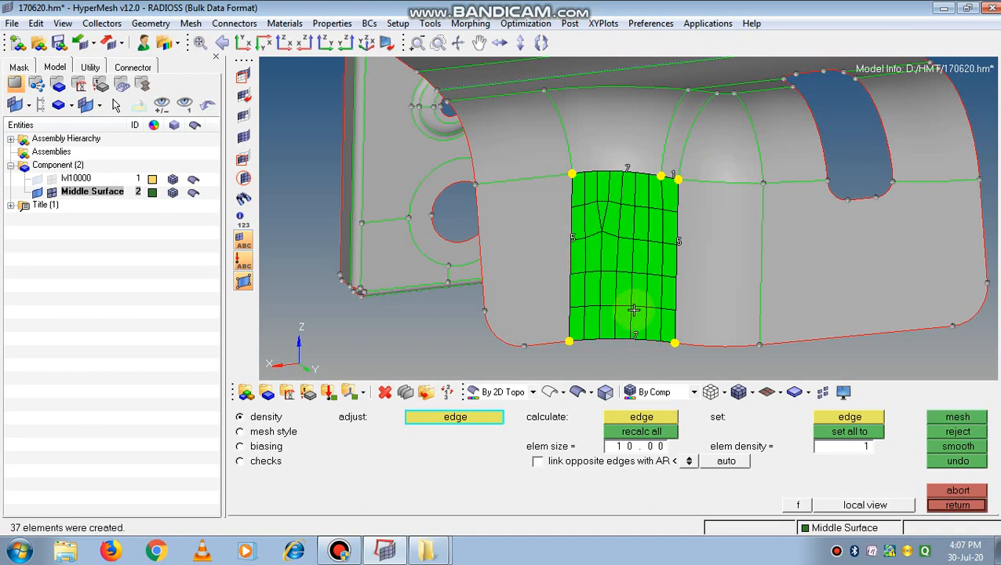
click(638, 337)
click(638, 336)
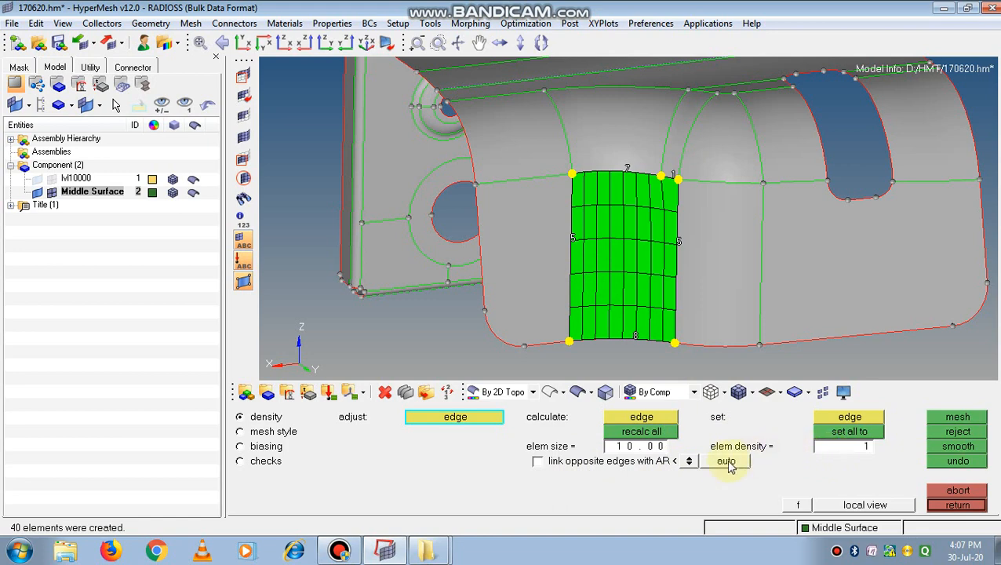
click(690, 461)
click(690, 460)
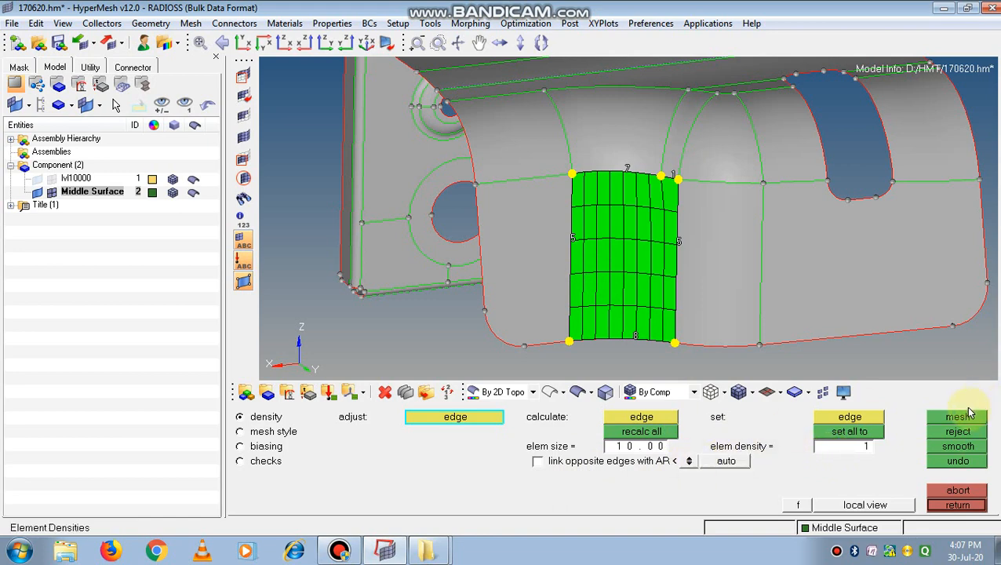
click(965, 491)
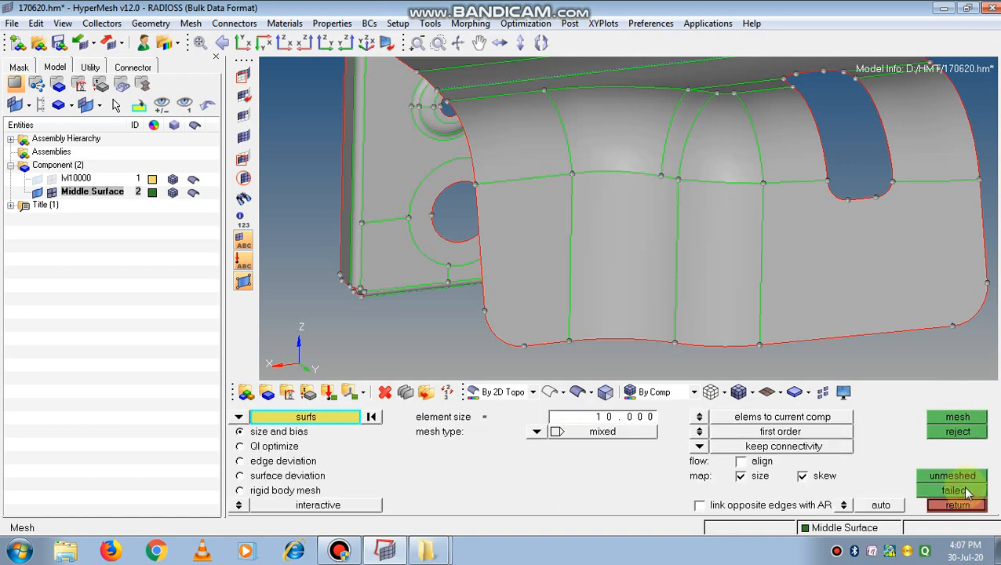
Step: Mesh the same curved rectangular surface with R-trias at element size 10
click(537, 433)
click(523, 464)
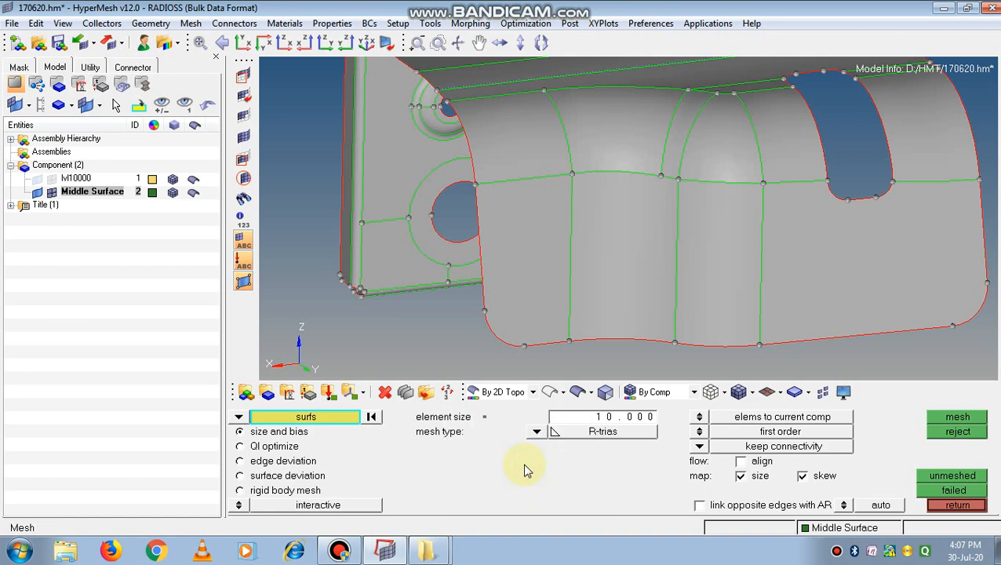
click(649, 281)
middle_click(649, 281)
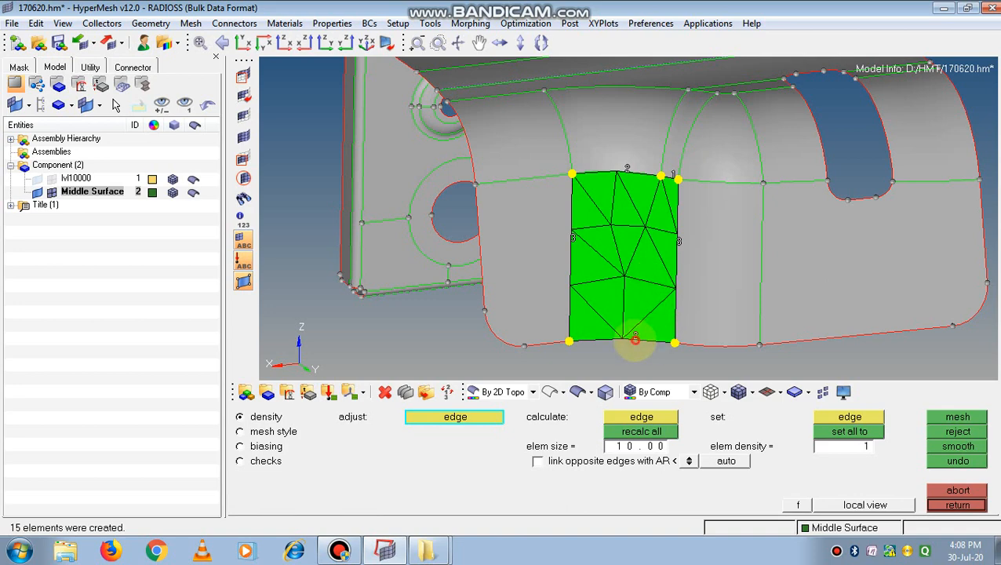
Step: Try densities of 5 on the bottom edge and 4 on the top edge of the R-trias patch
click(635, 340)
click(635, 340)
click(634, 339)
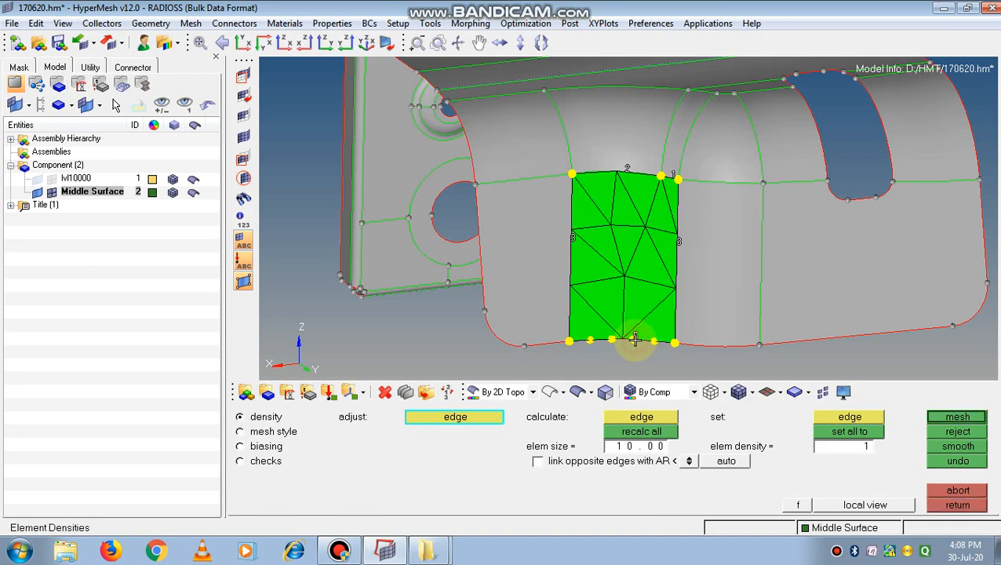
click(620, 171)
click(620, 171)
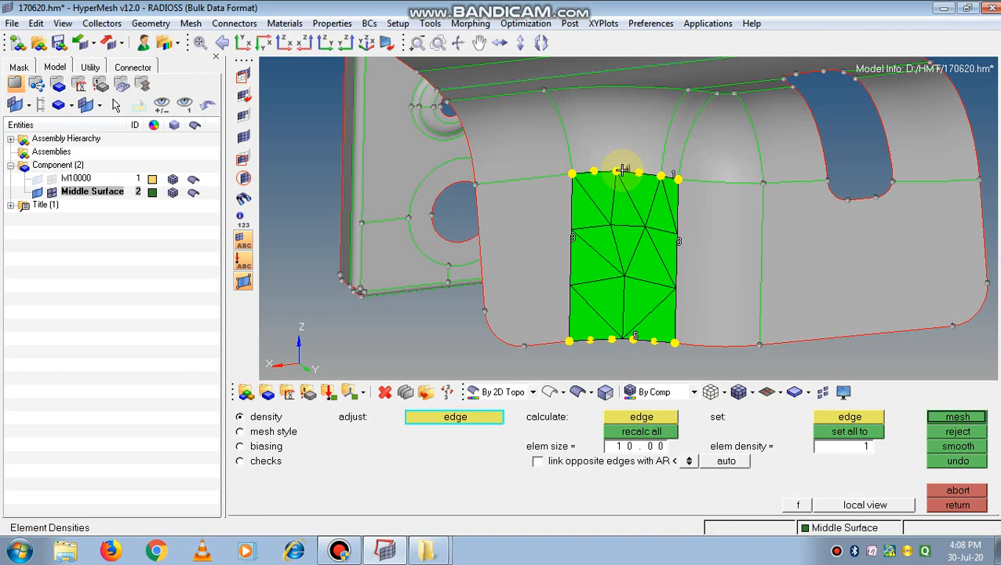
Step: Try a density of 5 on both vertical edges of the R-trias patch and remesh it
click(572, 239)
click(572, 239)
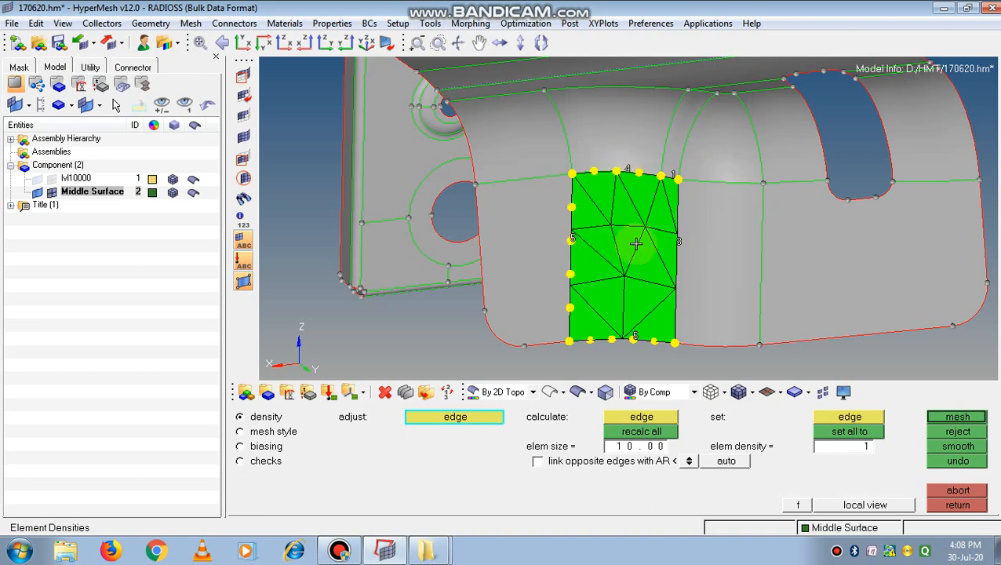
click(680, 243)
click(680, 244)
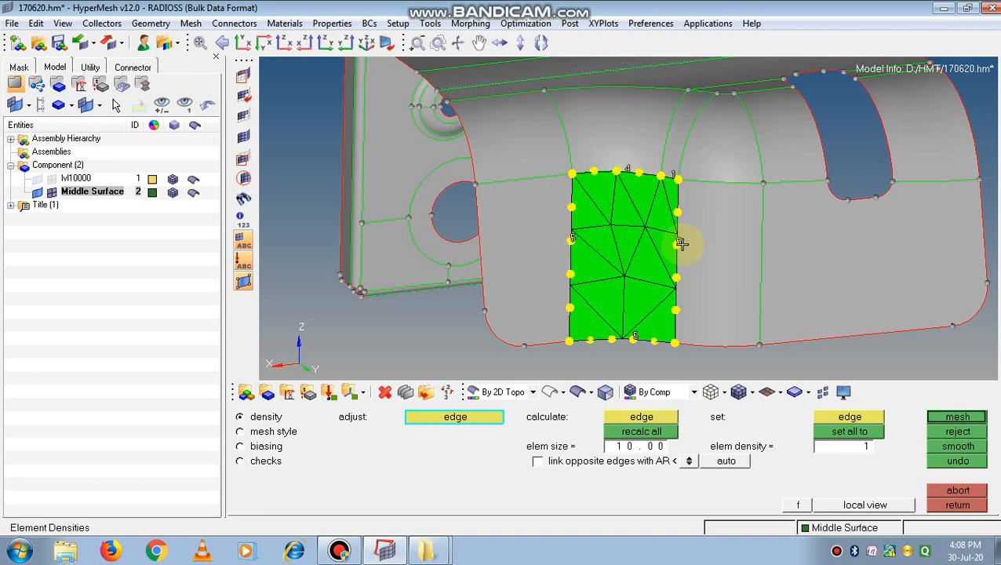
middle_click(681, 245)
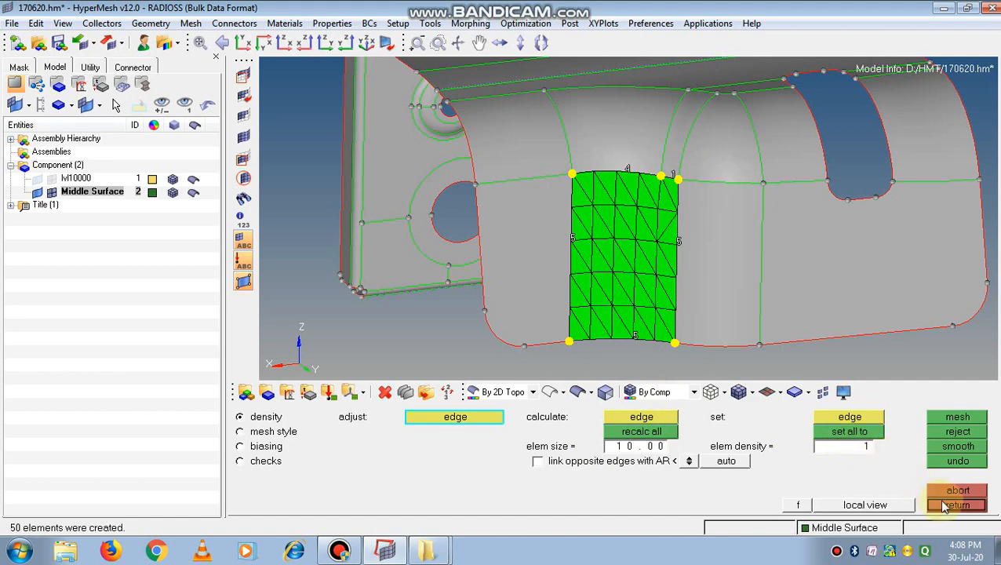
Step: Try smoothing the R-trias mesh repeatedly, and discard the mesh
click(976, 446)
click(976, 446)
click(976, 446)
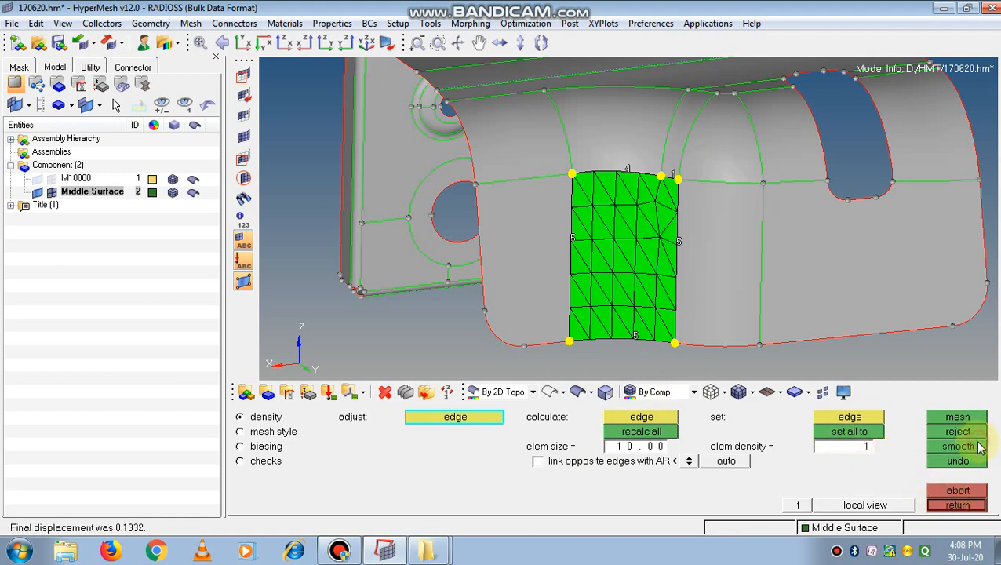
click(978, 446)
click(977, 446)
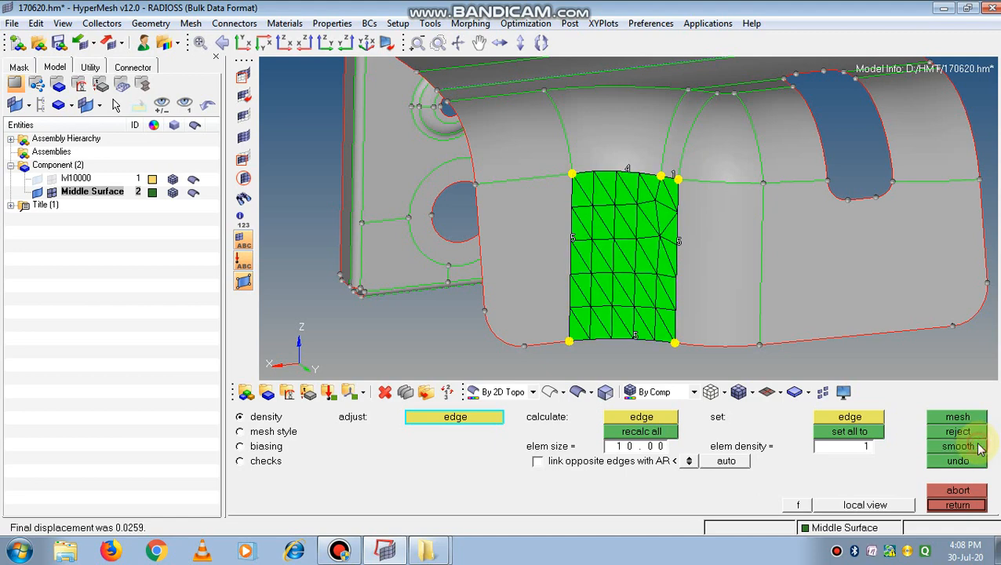
click(978, 447)
click(978, 446)
click(977, 446)
click(978, 447)
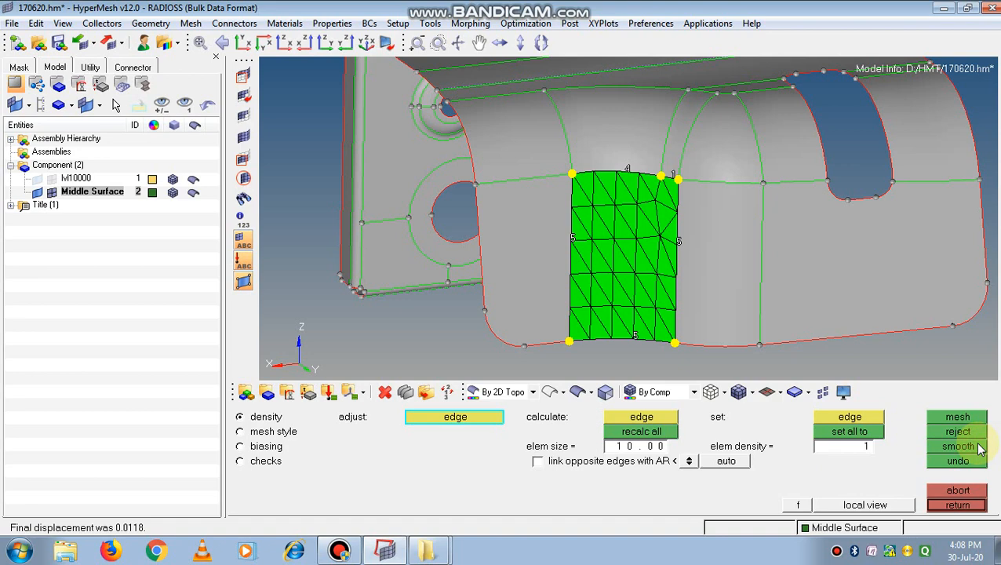
click(984, 491)
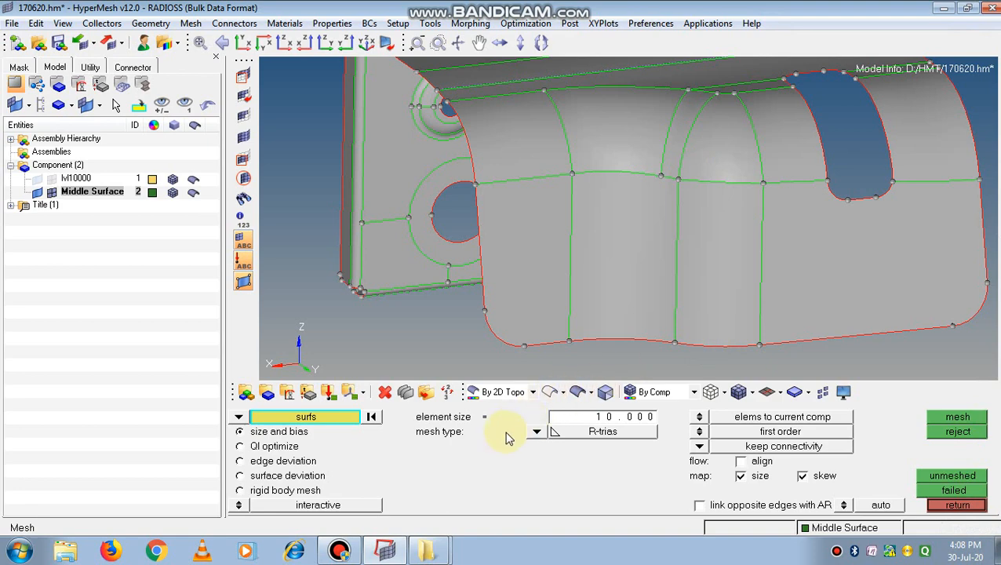
Step: Mesh the same curved rectangular surface with quads at element size 10
click(541, 430)
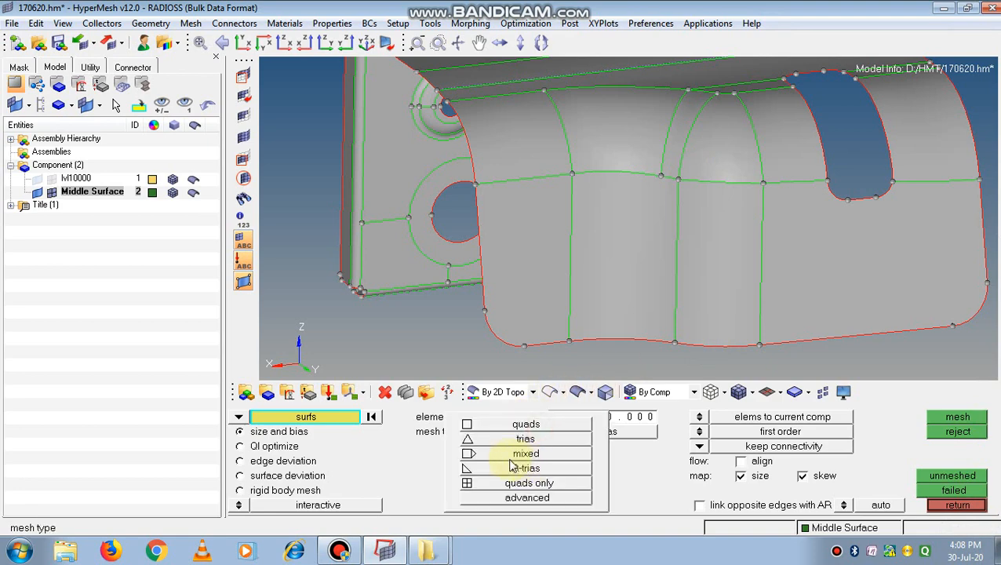
click(499, 425)
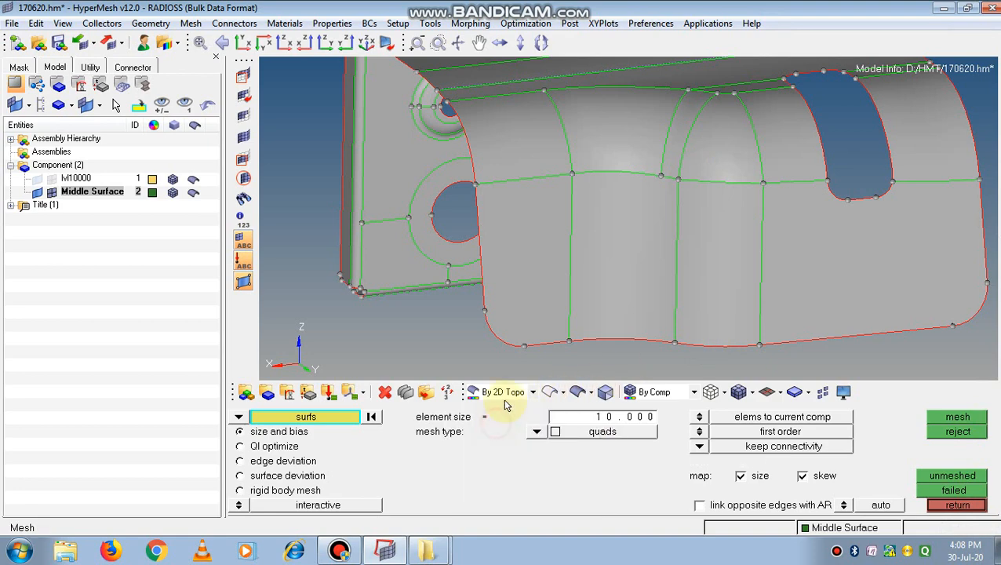
click(606, 249)
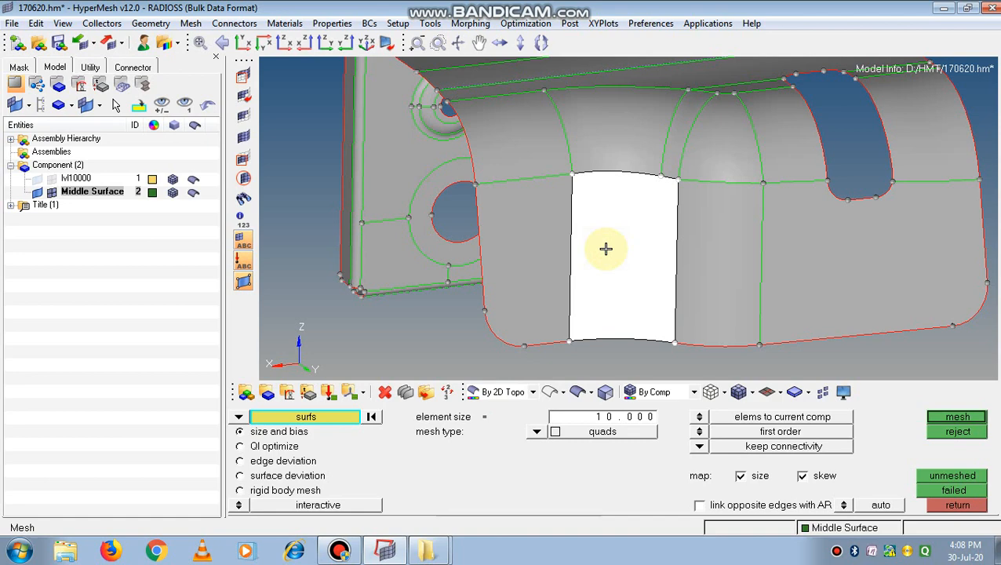
middle_click(605, 248)
Step: Set densities of 6 on the bottom edge and 5 on the top edge of the quad patch
click(637, 334)
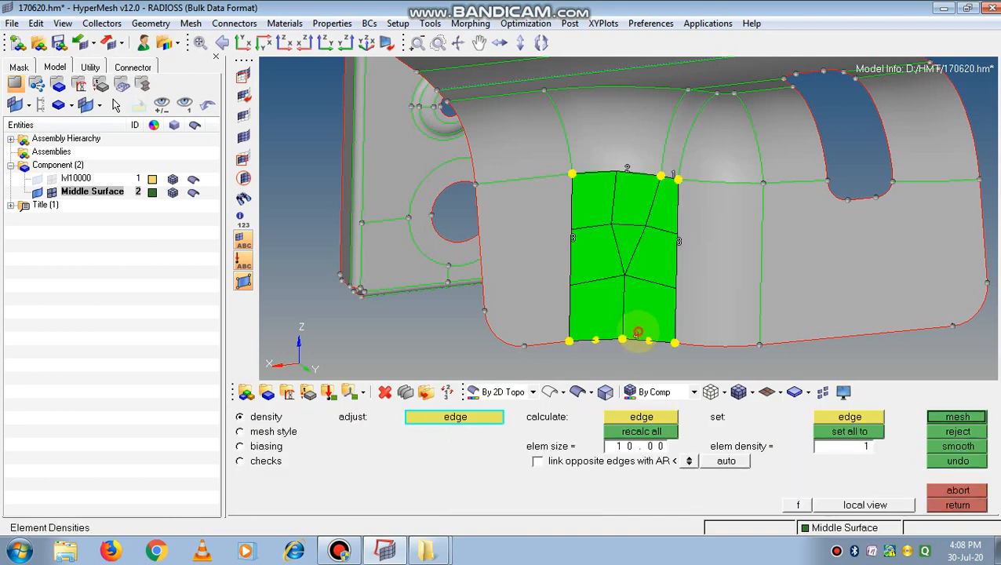
click(637, 334)
click(637, 334)
click(637, 333)
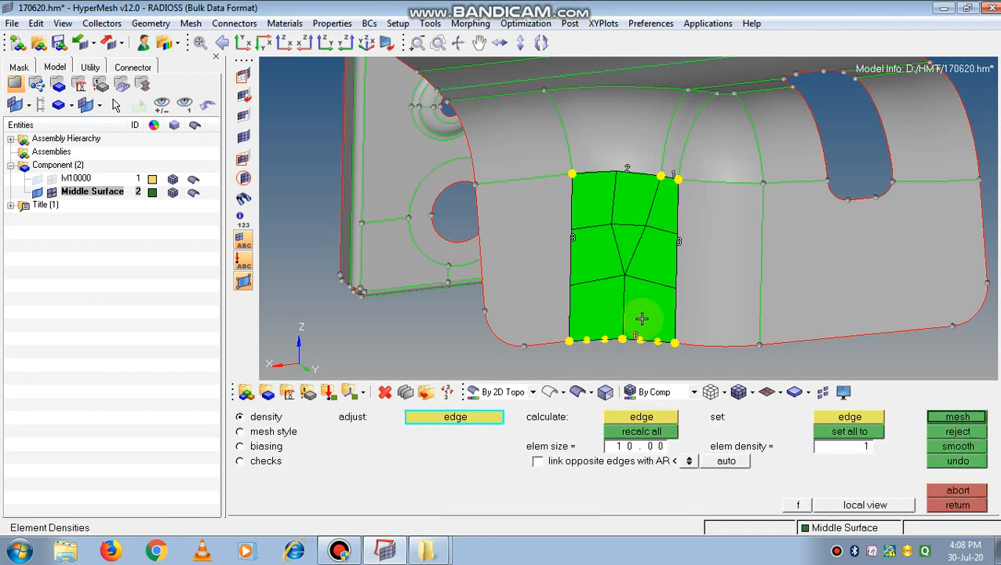
click(628, 167)
click(629, 167)
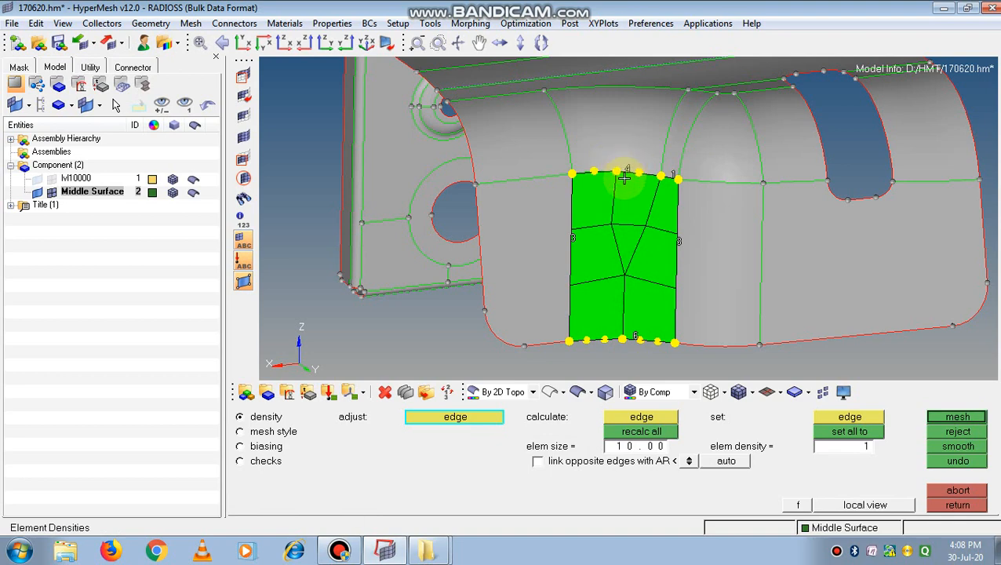
click(629, 167)
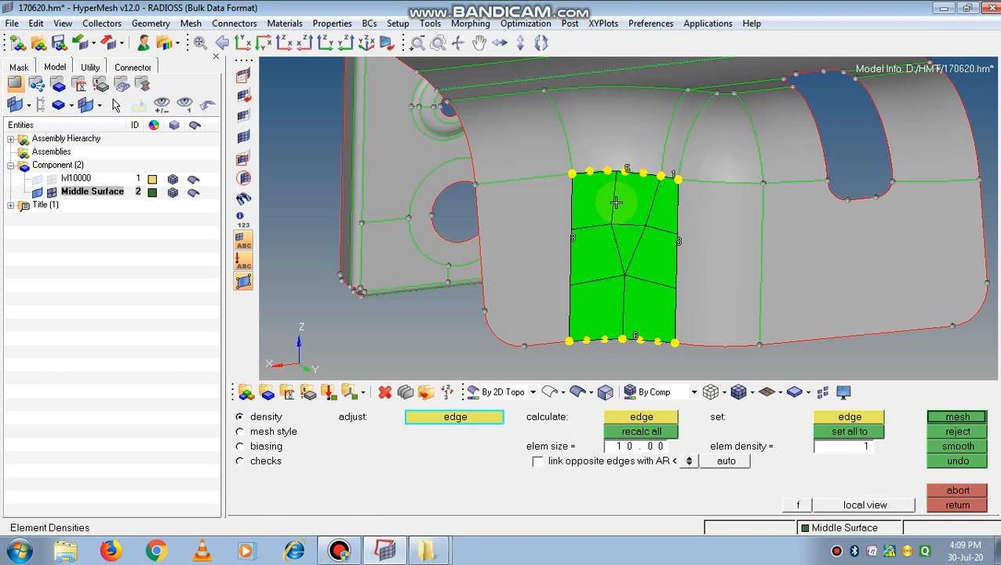
Step: Set a density of 5 on both vertical edges of the quad patch, remesh it and accept the mesh
click(574, 237)
click(574, 237)
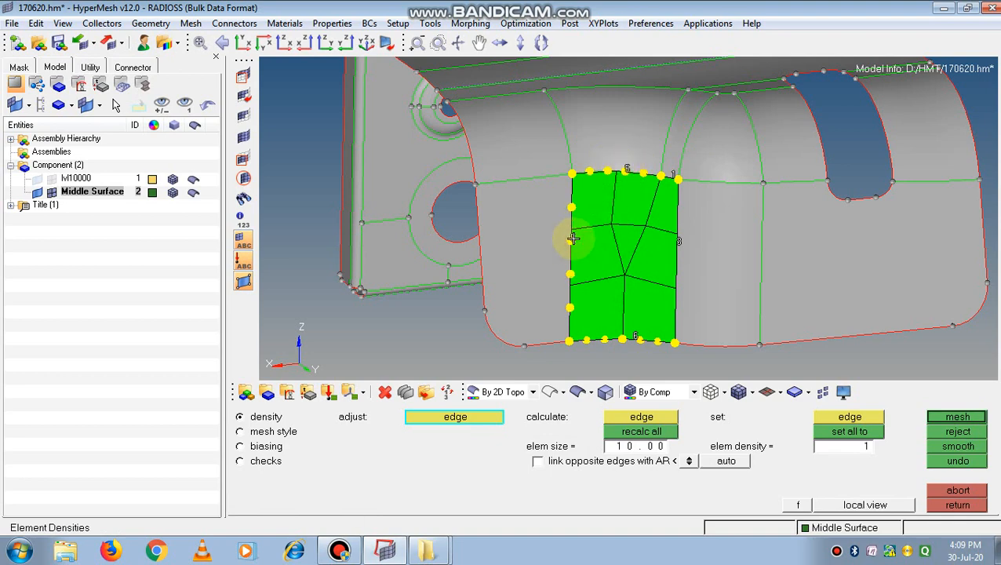
click(681, 246)
click(682, 246)
middle_click(682, 247)
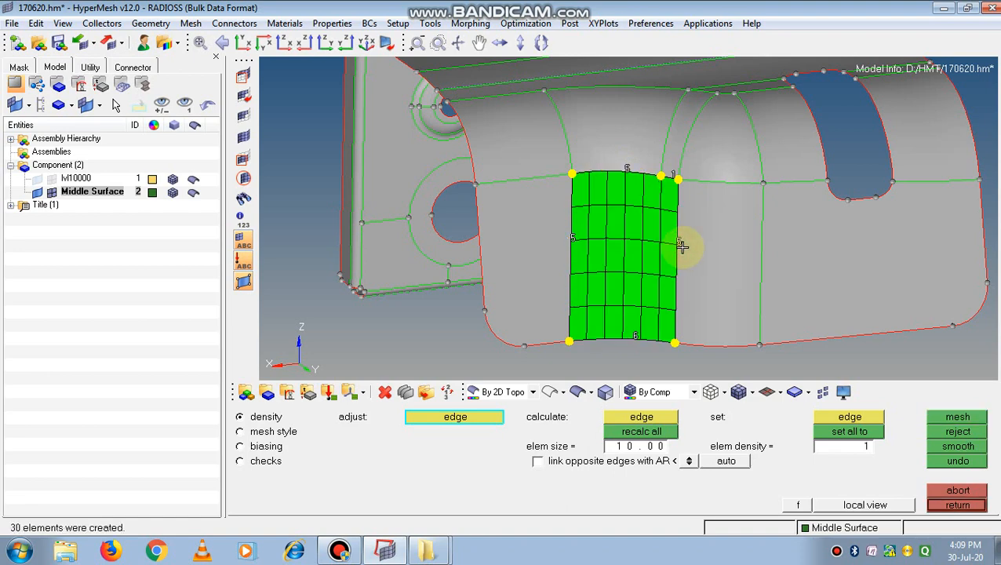
middle_click(697, 284)
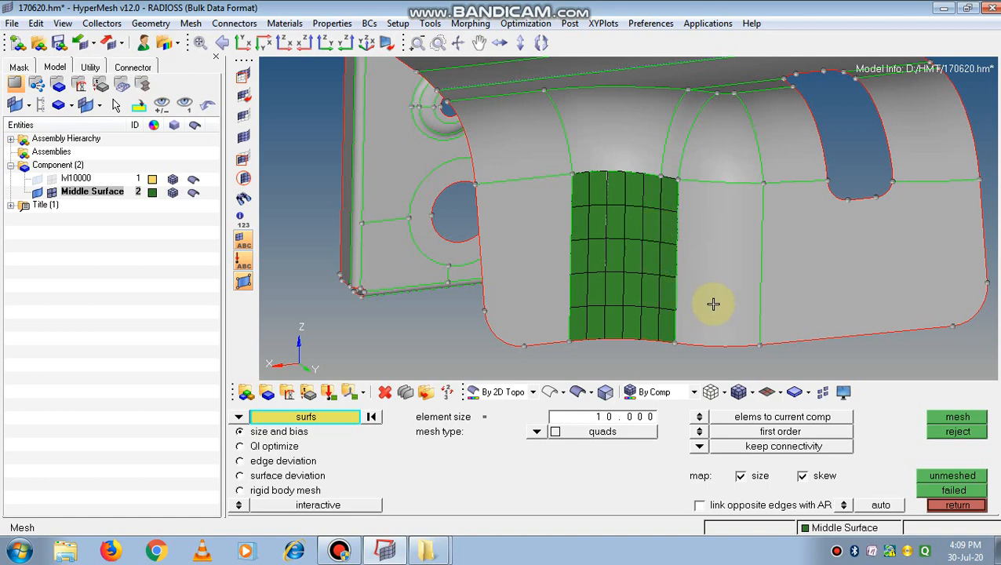
Step: View the quad elements in wireframe, and restore the shaded display with mesh lines
click(710, 394)
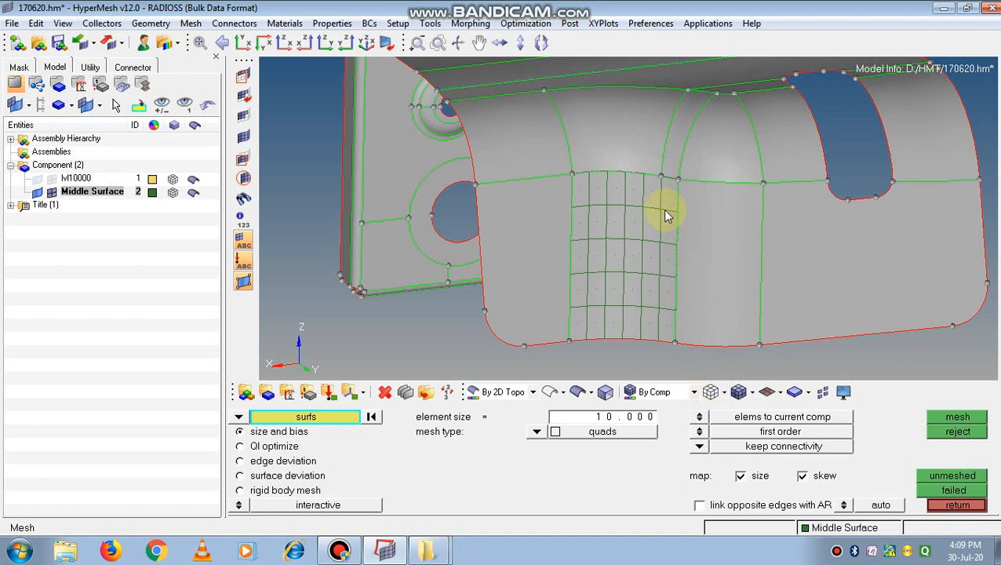
scroll(665, 217, up, 2)
scroll(664, 211, down, 2)
scroll(665, 211, down, 3)
scroll(664, 211, up, 3)
scroll(664, 211, down, 1)
scroll(665, 211, up, 1)
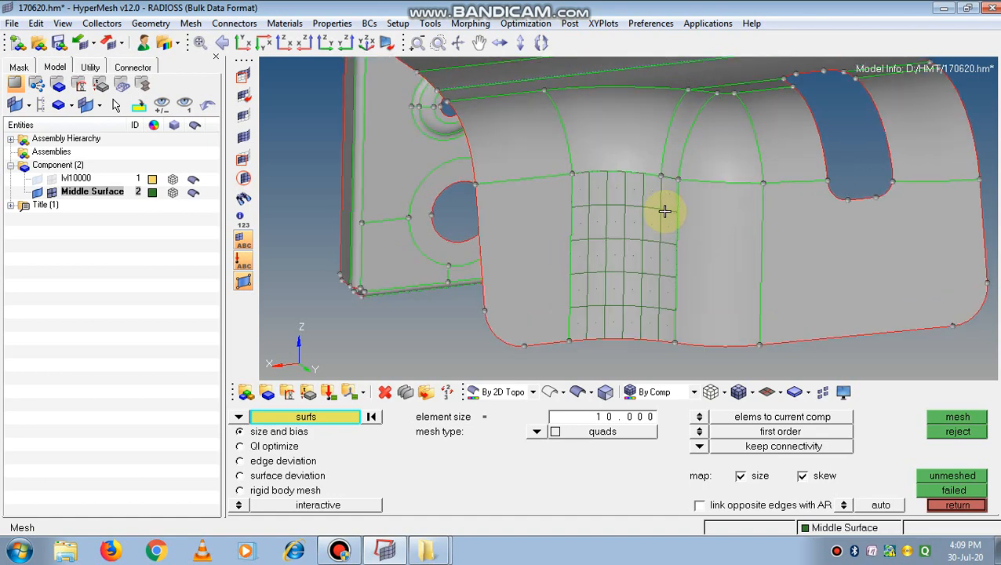
click(738, 393)
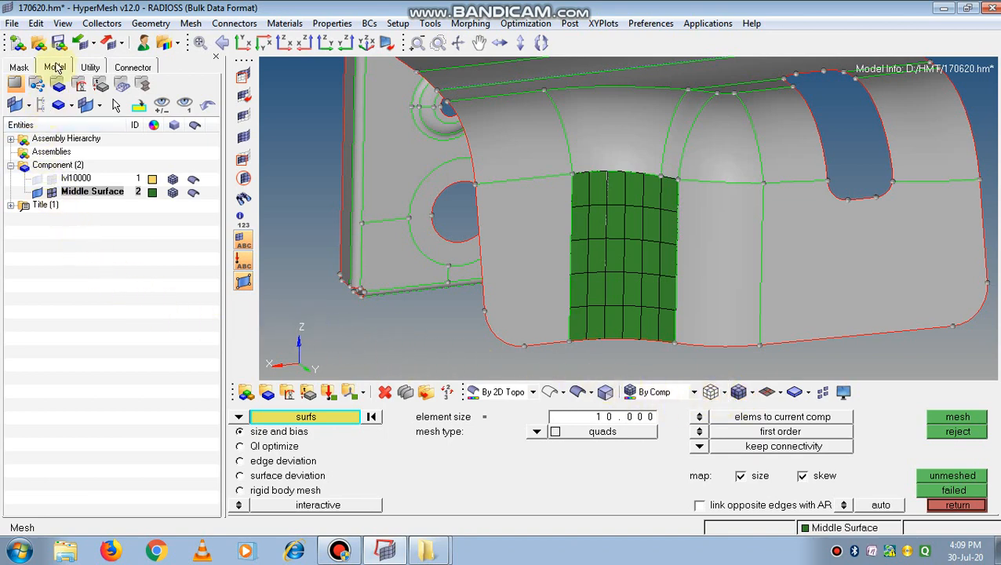
Step: Hide and redisplay the Middle Surface component's geometry and elements in turn to view each separately
click(26, 68)
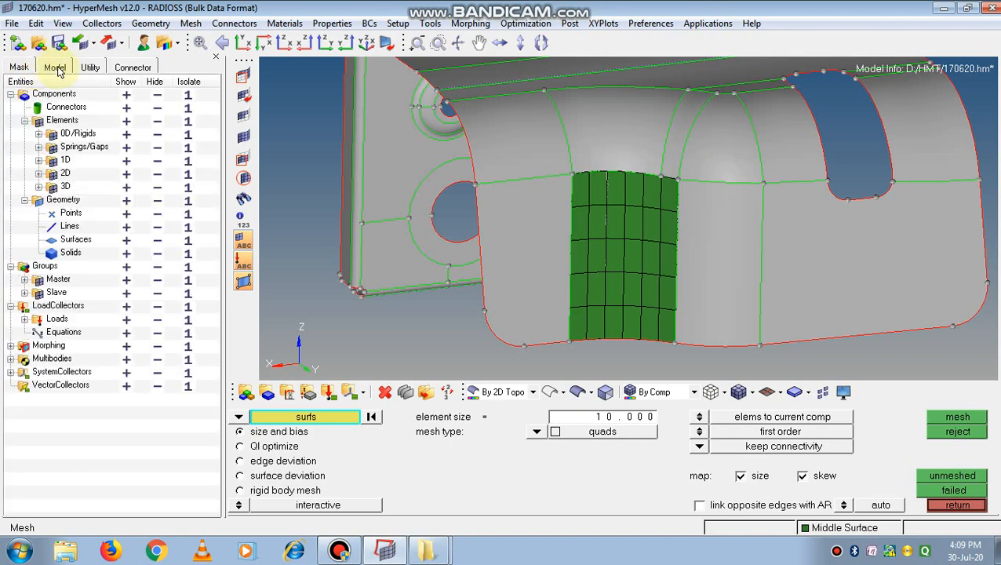
click(56, 68)
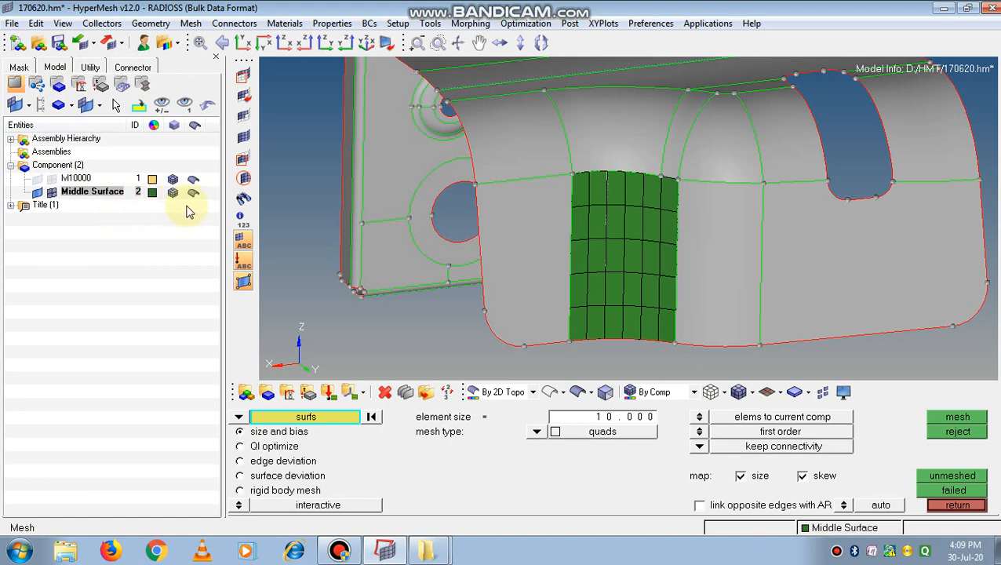
click(36, 195)
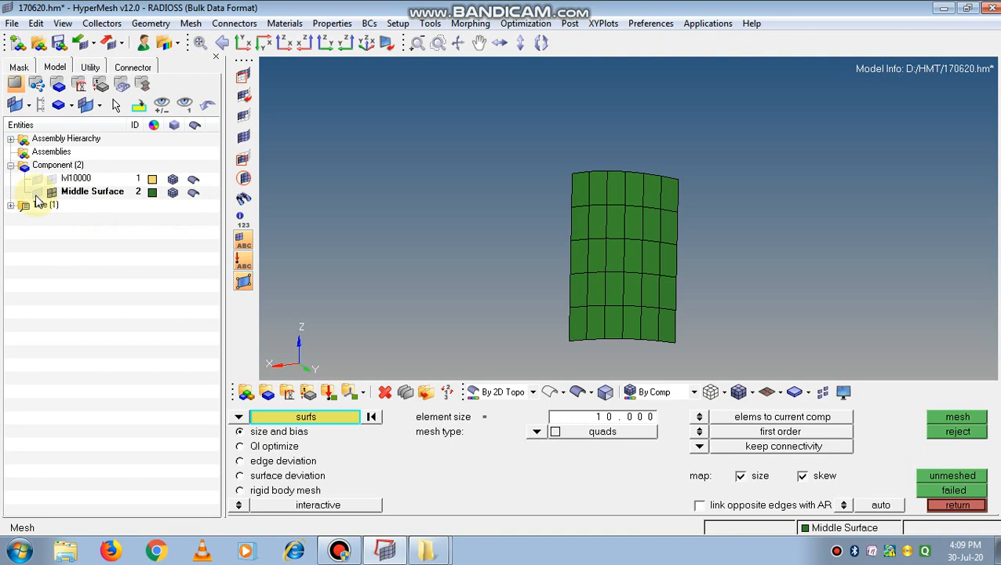
click(37, 193)
click(51, 193)
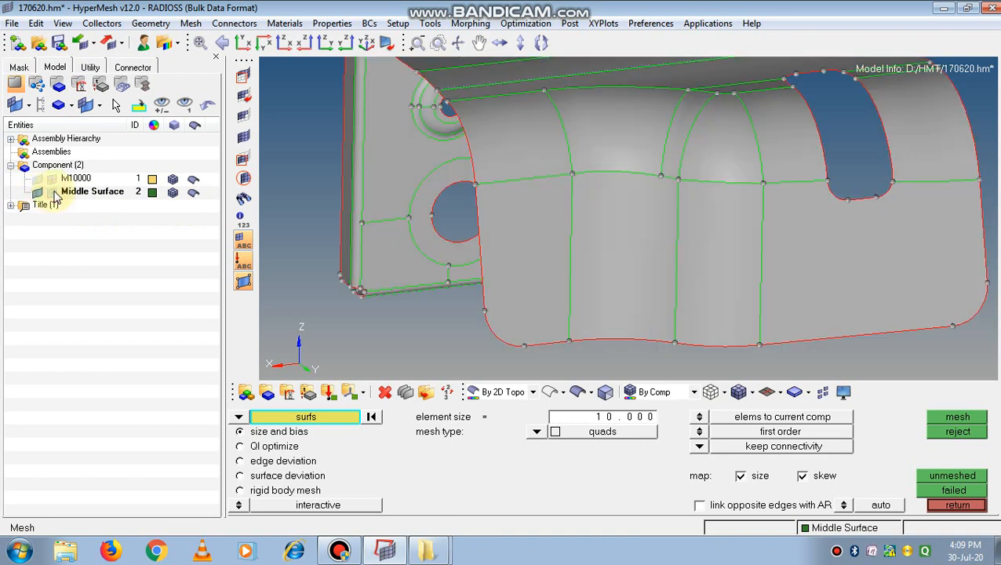
click(52, 193)
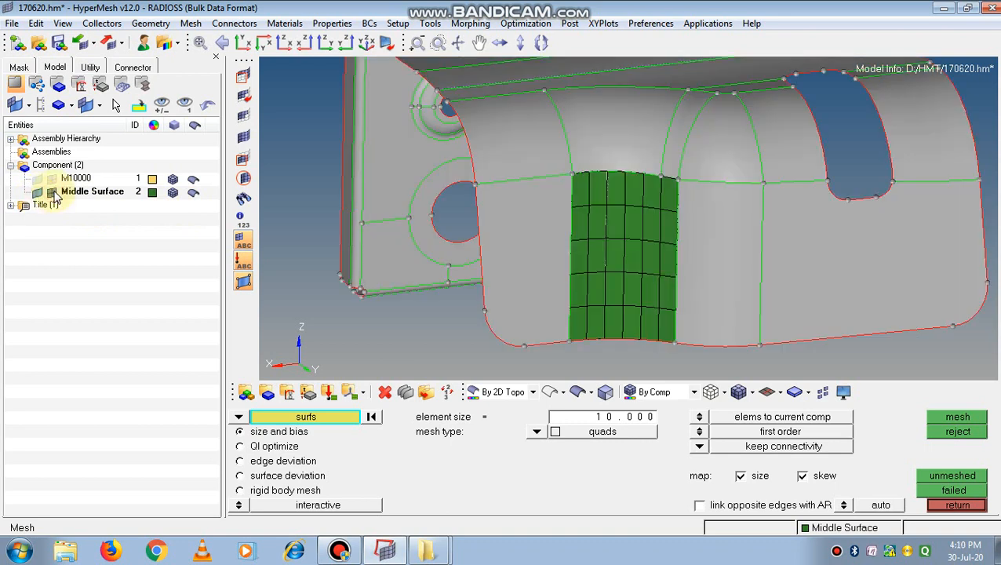
click(53, 193)
click(52, 193)
click(36, 193)
click(37, 193)
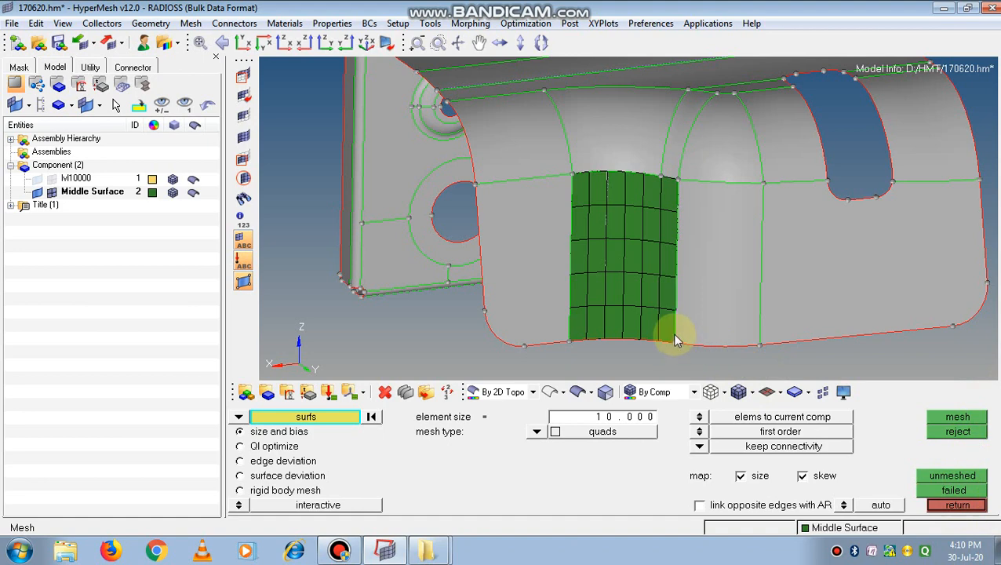
Step: Leave the automesh function without meshing the surface beside the quad patch
click(721, 251)
ctrl+scroll(721, 252, down, 2)
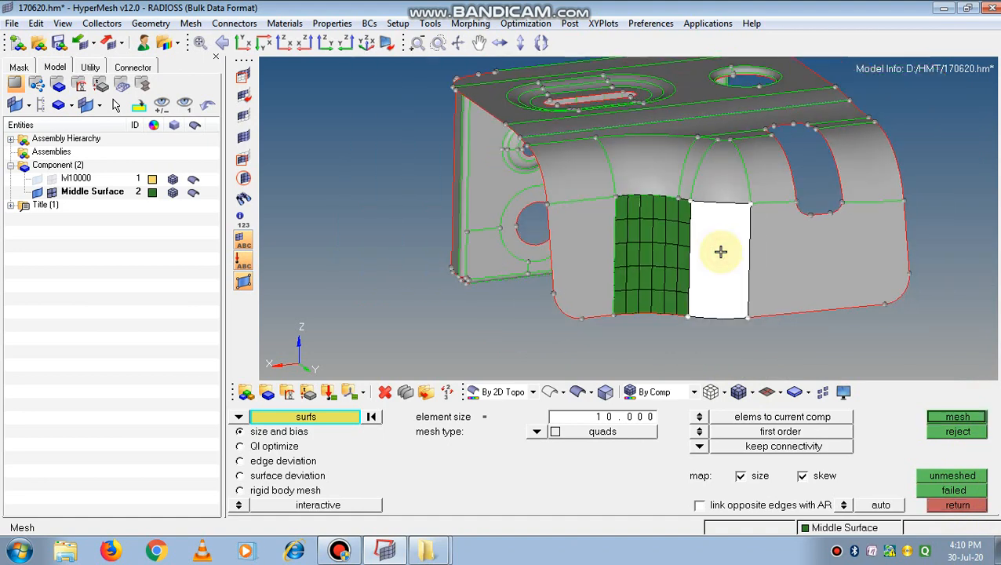
ctrl+scroll(650, 159, up, 1)
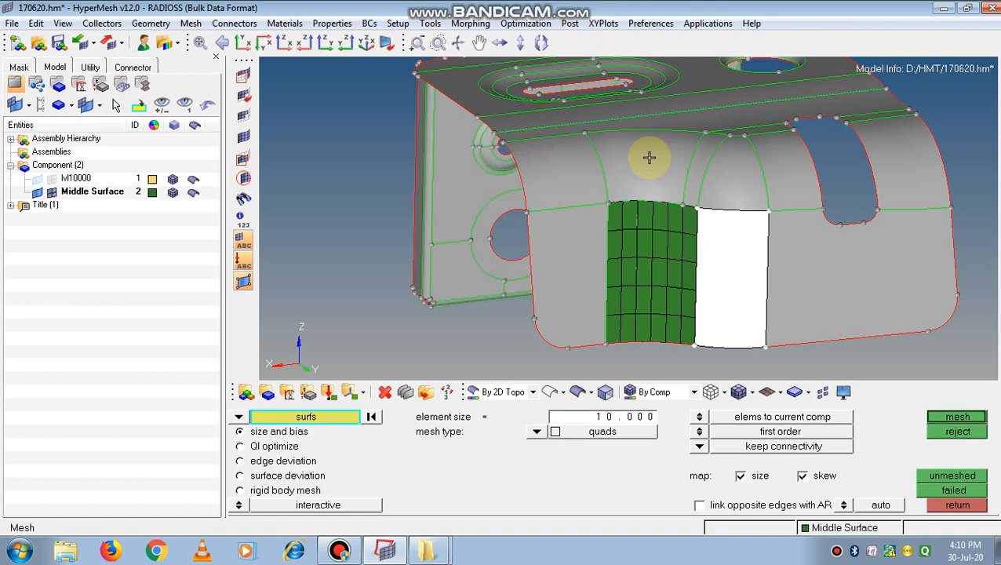
key(Escape)
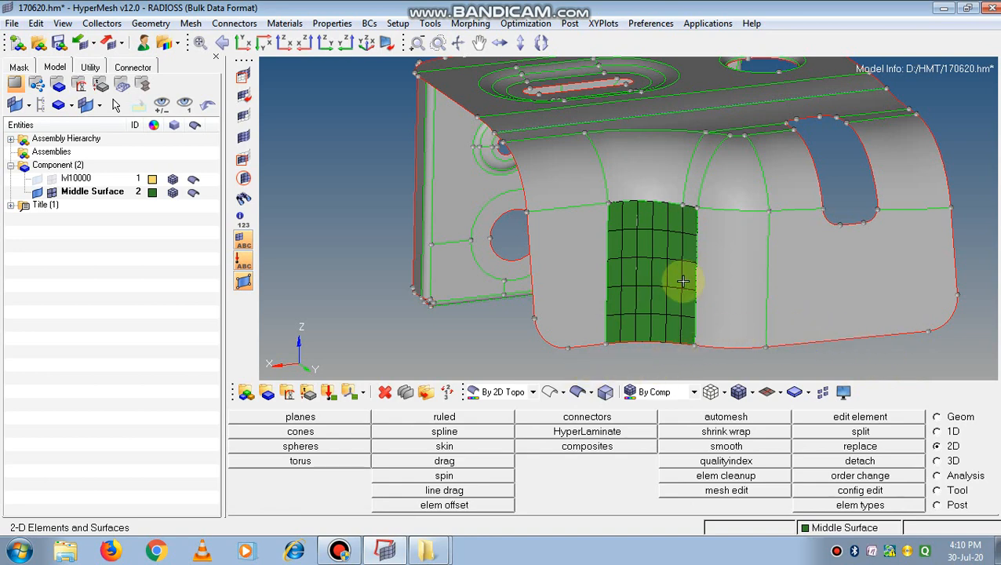
scroll(674, 274, down, 2)
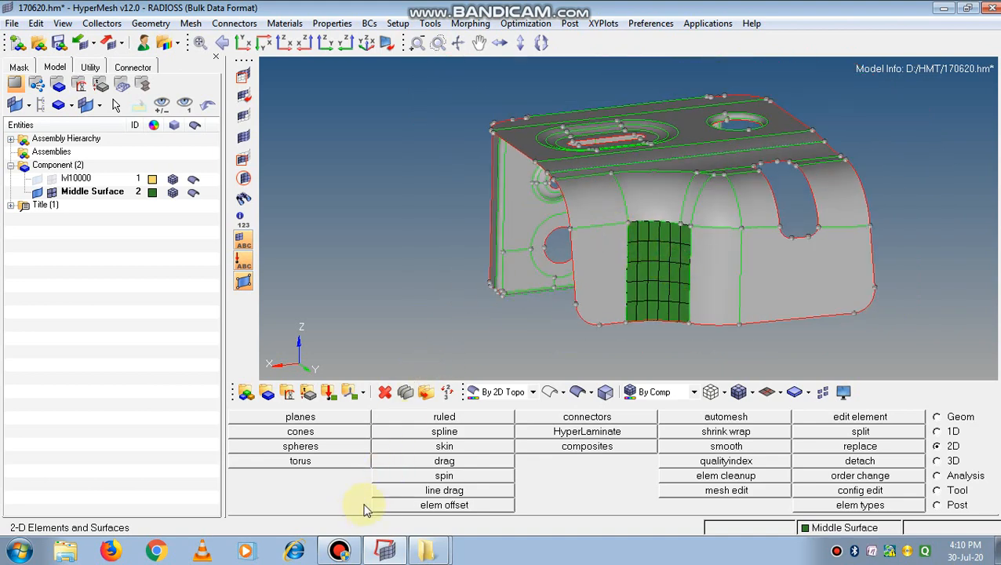
click(343, 548)
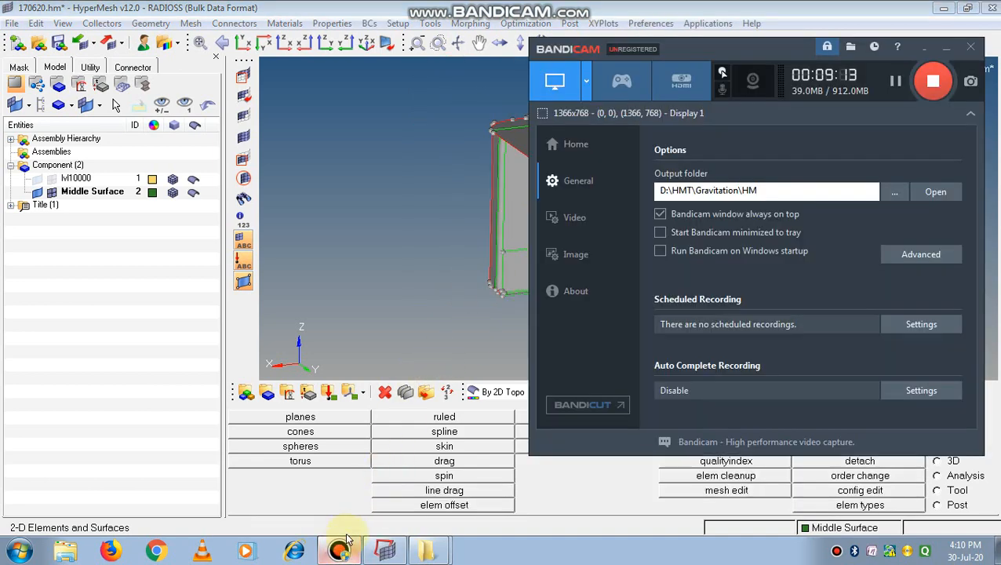